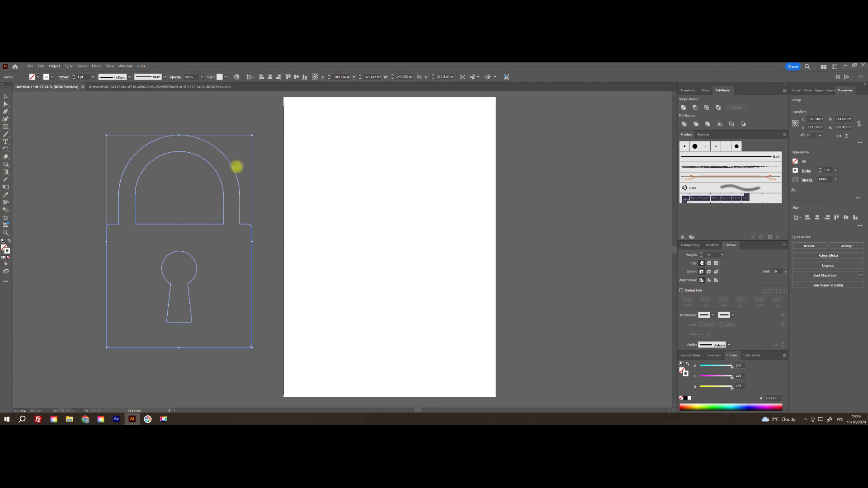
# - Set the padlock outline's stroke weight to 6 pt and move the padlock onto the artboard
pyautogui.click(691, 255)
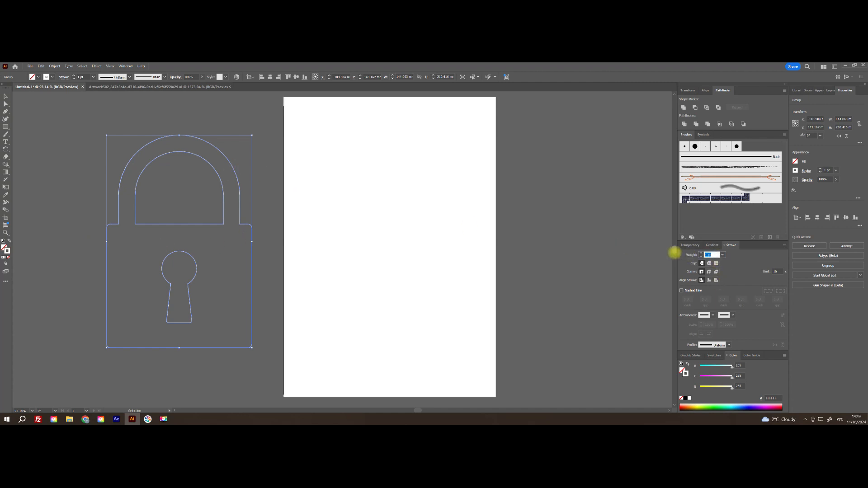
pyautogui.write('6')
pyautogui.press('Return')
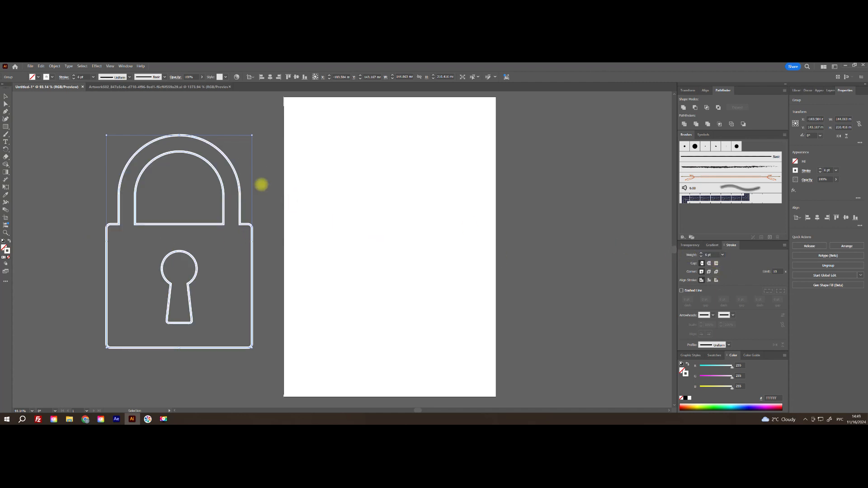
pyautogui.moveTo(223, 183); pyautogui.dragTo(437, 181)
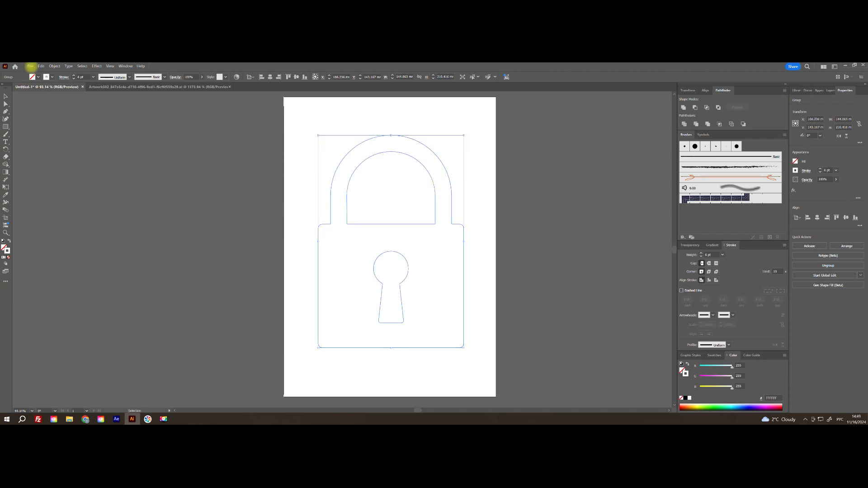
# - Save the document on the computer in the Lock folder as an Adobe Illustrator file named lock022, keeping the default Illustrator options
pyautogui.click(30, 66)
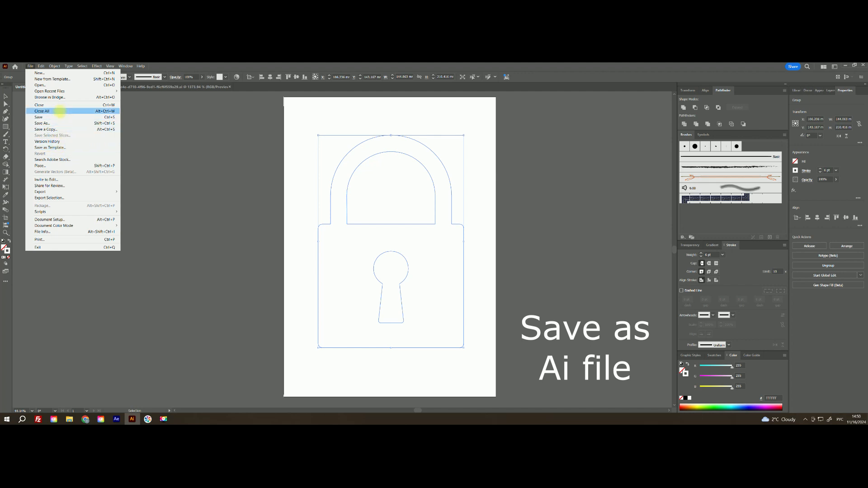
pyautogui.click(58, 123)
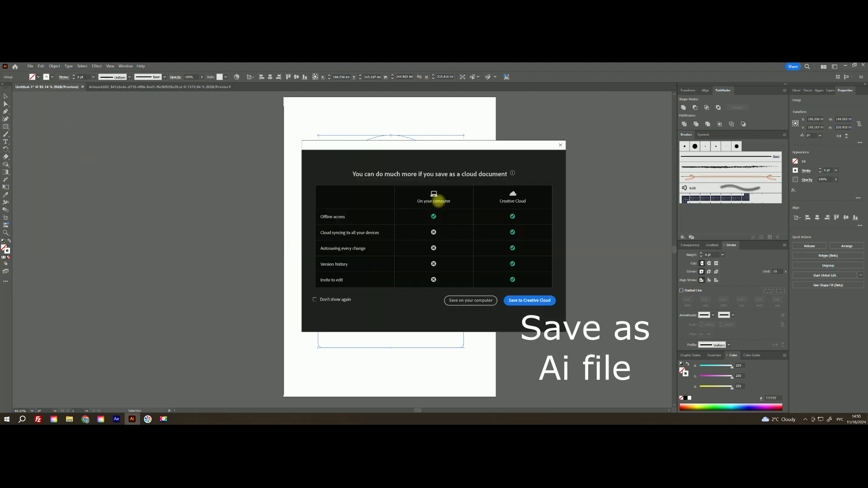
pyautogui.click(473, 300)
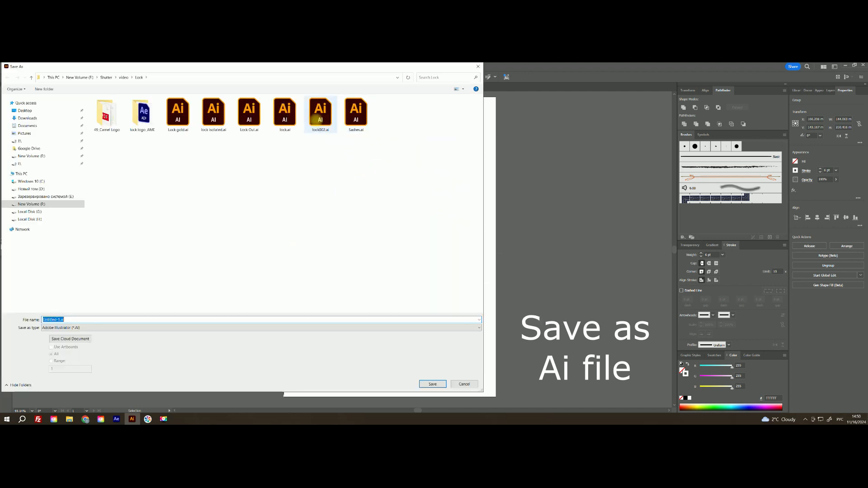
pyautogui.write('дщсл')
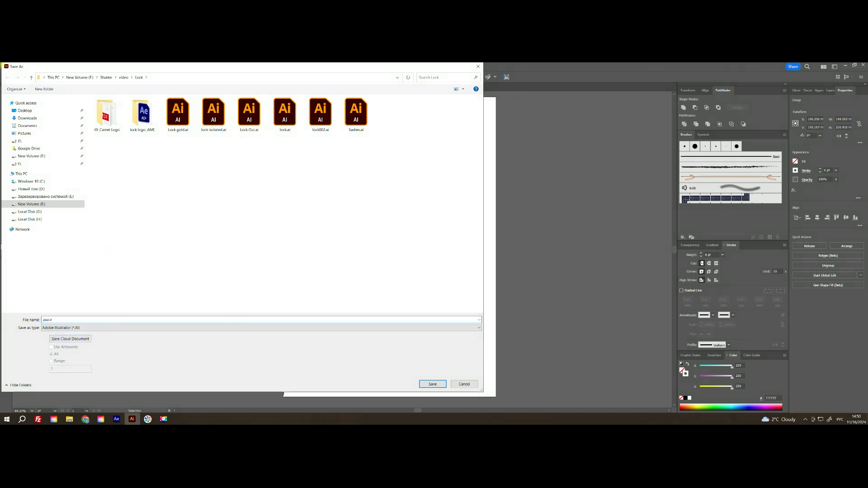
pyautogui.hotkey('alt', 'shift')
pyautogui.write('lock')
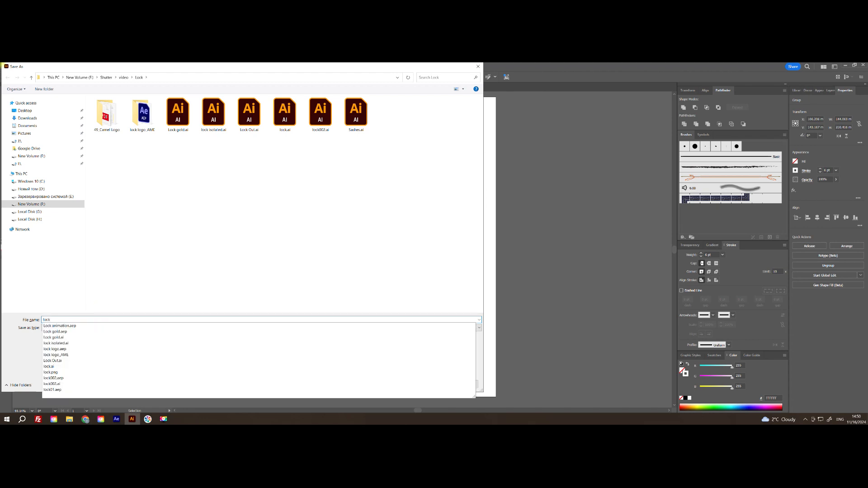
pyautogui.write('022')
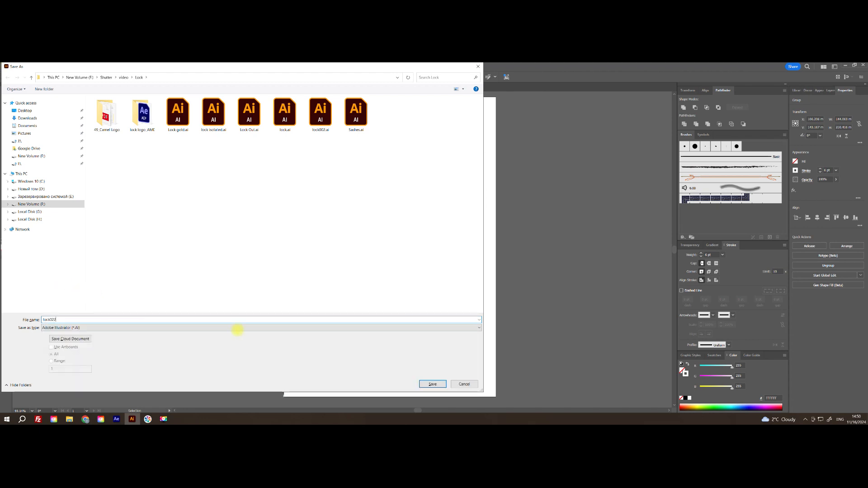
pyautogui.click(429, 384)
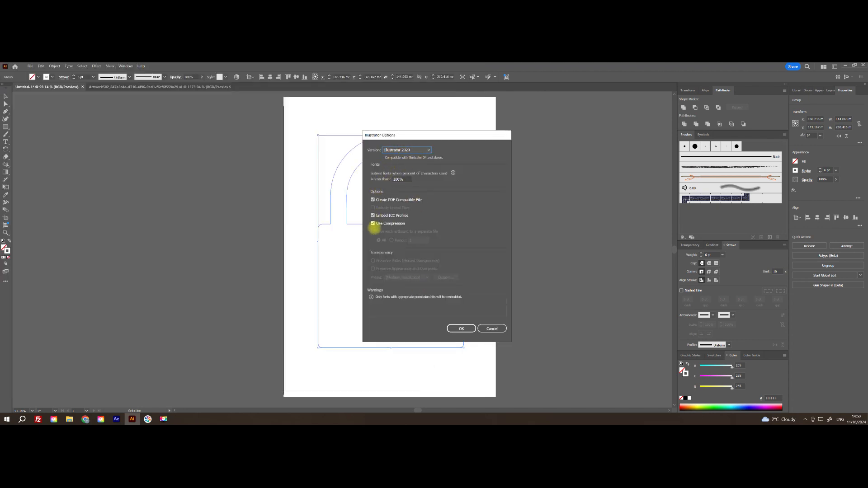
pyautogui.click(461, 328)
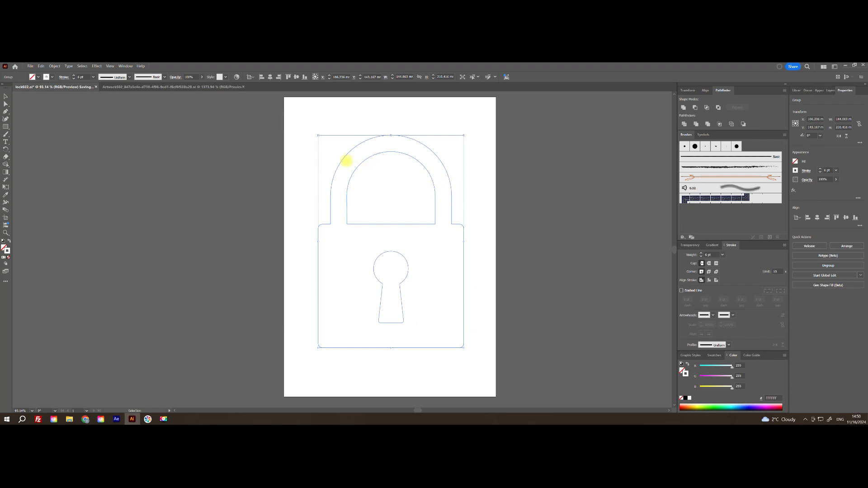
# - Switch to After Effects and create a new composition with the HD 1920x1080, 29.97 fps preset
pyautogui.click(116, 419)
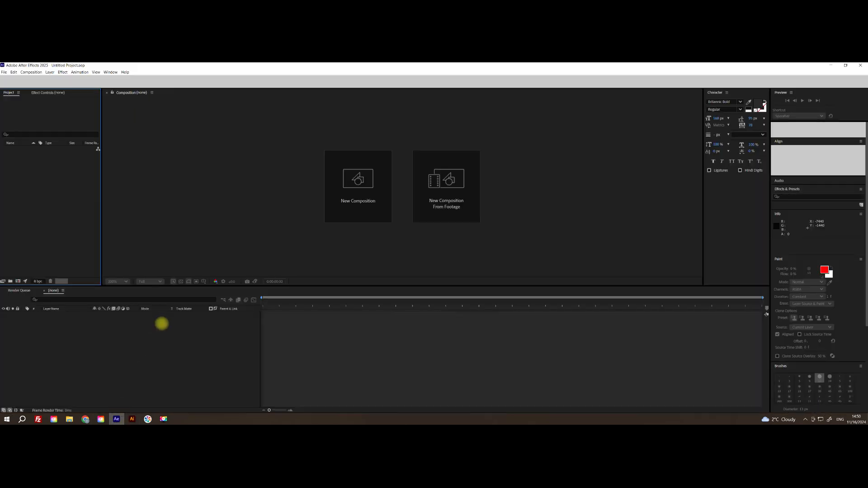
pyautogui.click(353, 194)
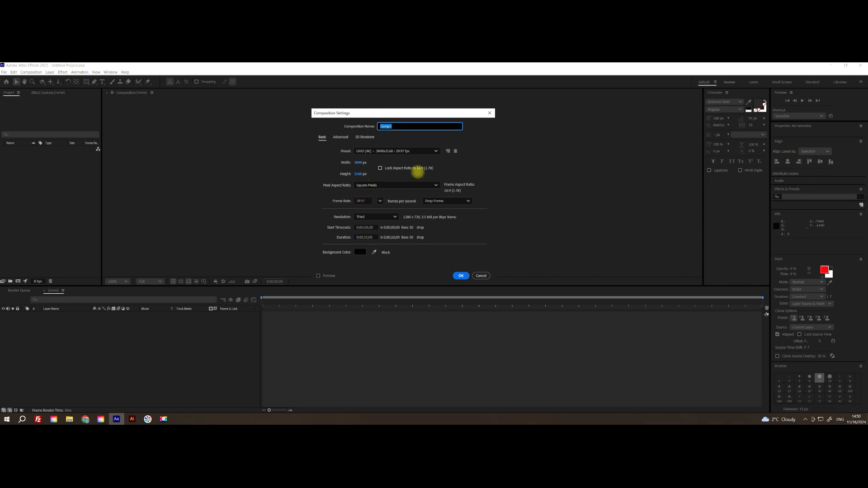
pyautogui.click(430, 151)
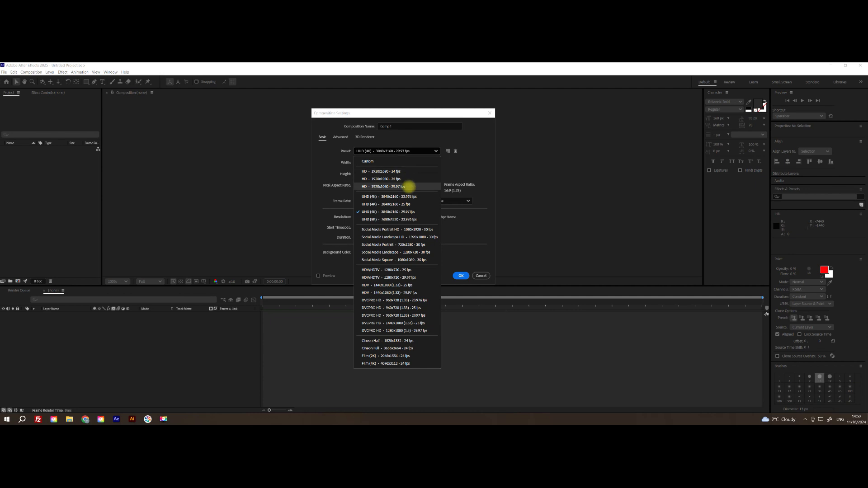
pyautogui.click(408, 187)
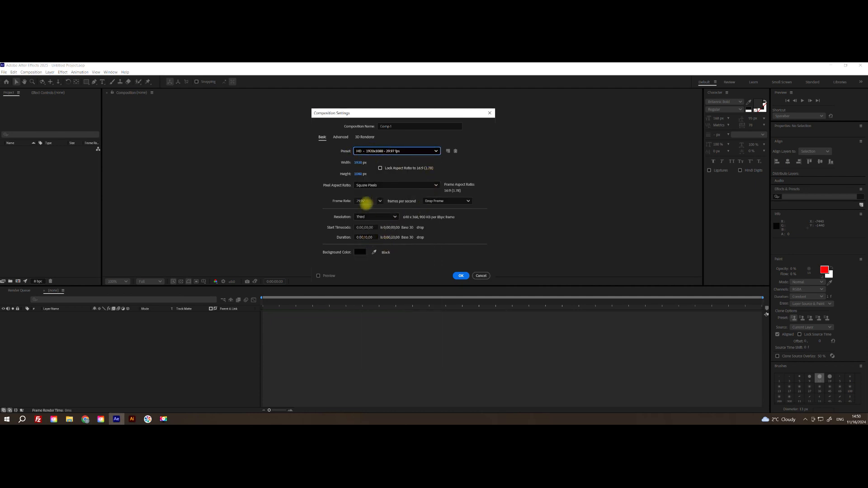
pyautogui.click(461, 276)
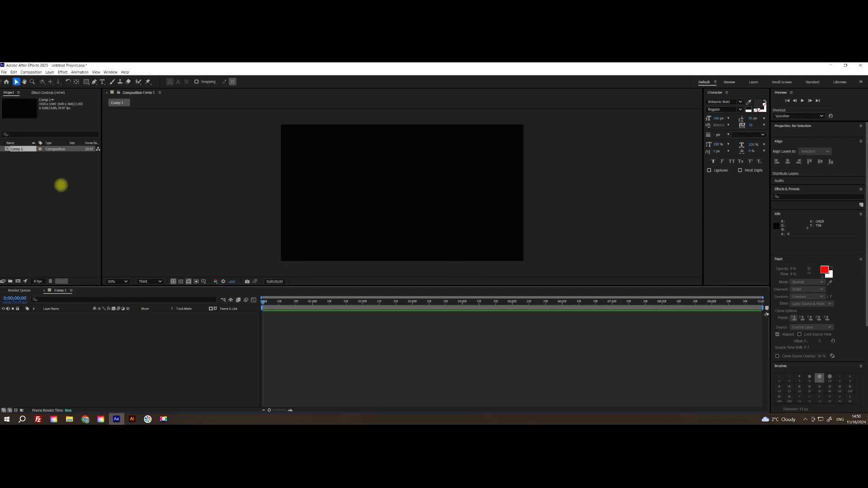
# - Import lock022.ai as Composition - Retain Layer Sizes and place the imported composition in Comp 1
pyautogui.doubleClick(61, 185)
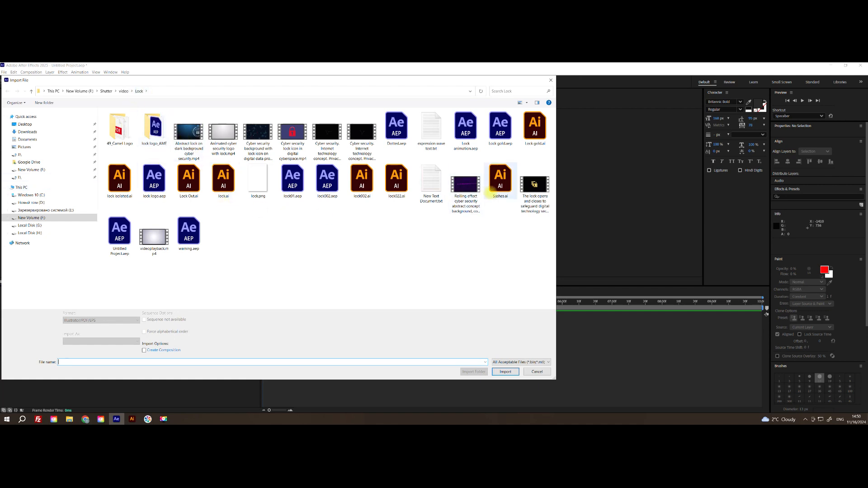
pyautogui.click(396, 183)
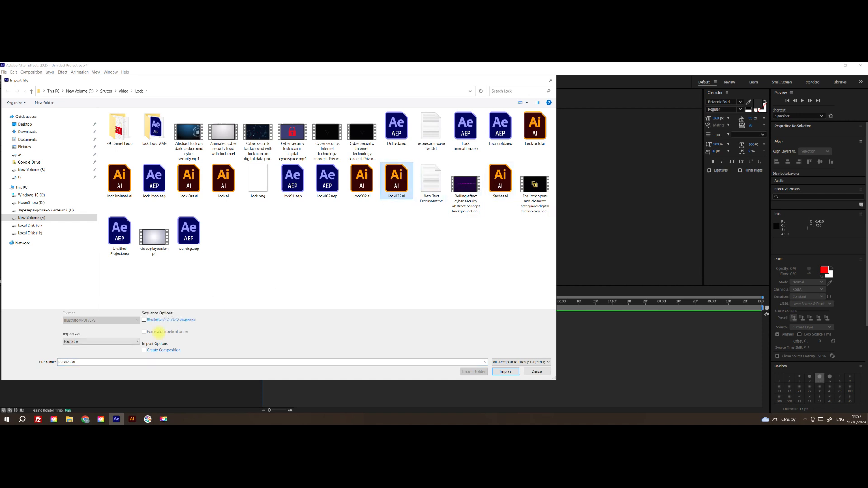
pyautogui.click(136, 342)
pyautogui.click(127, 352)
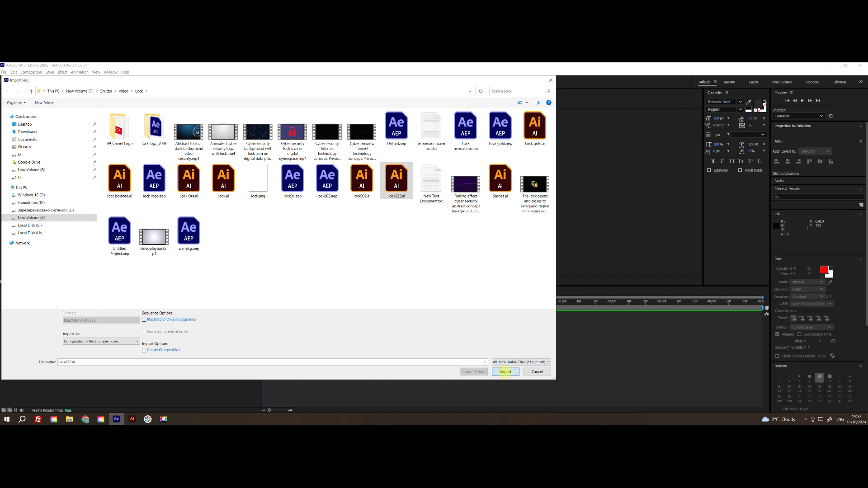
pyautogui.click(505, 372)
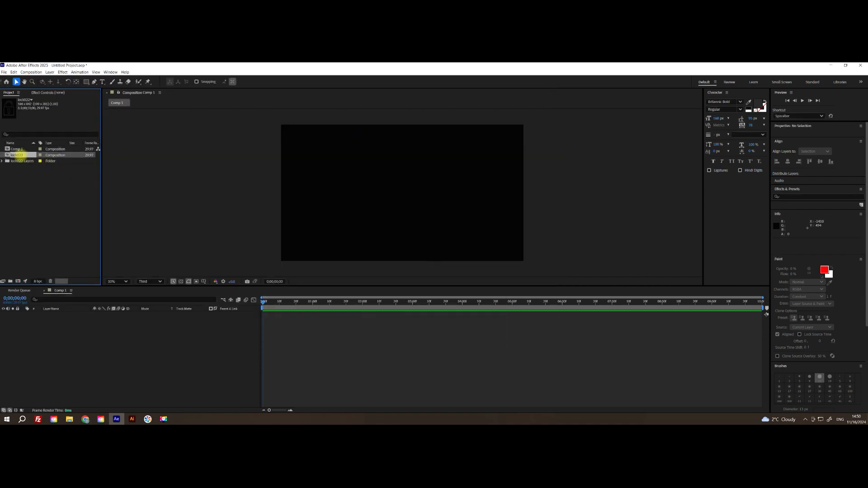
pyautogui.moveTo(16, 154); pyautogui.dragTo(75, 314)
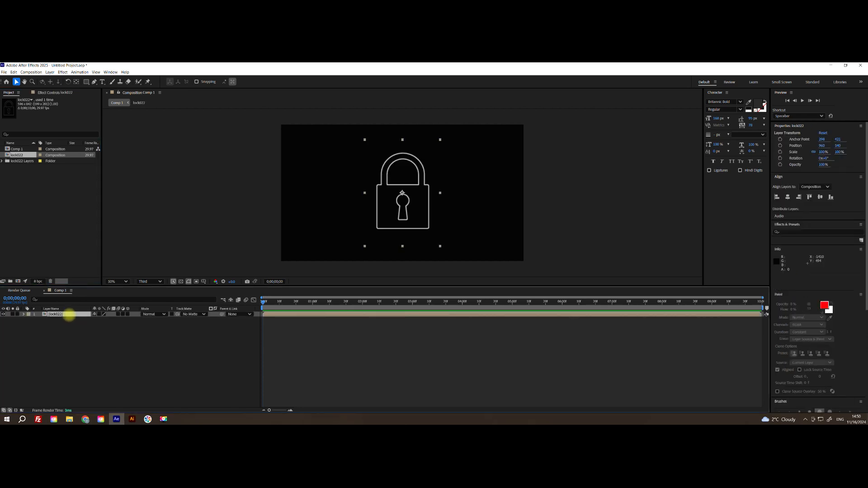
# - Open the nested lock022 composition and create shapes from its vector layer, Layer 1
pyautogui.doubleClick(69, 315)
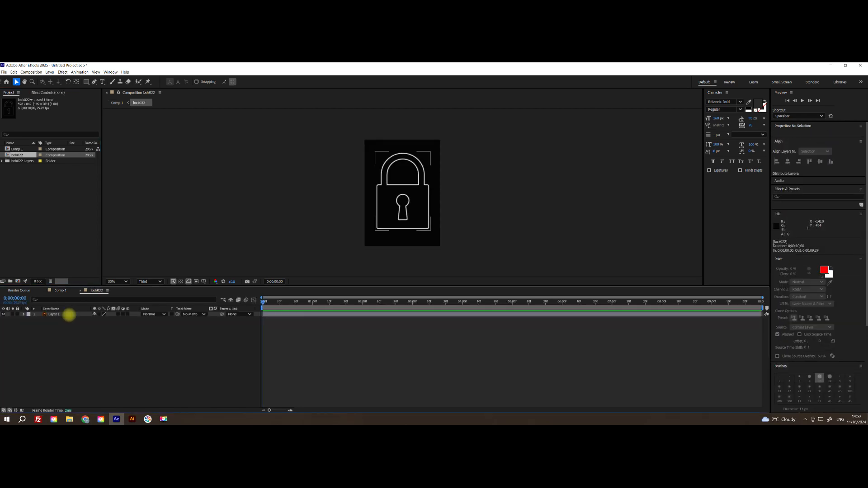
pyautogui.click(68, 315)
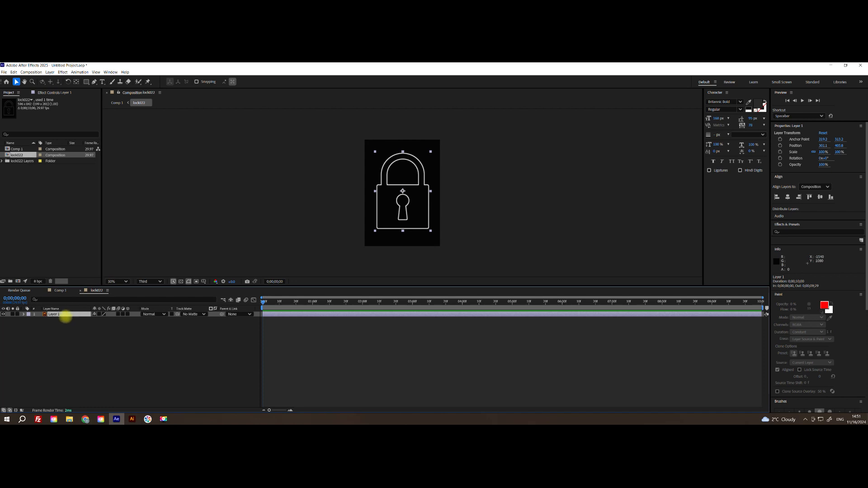
pyautogui.rightClick(66, 315)
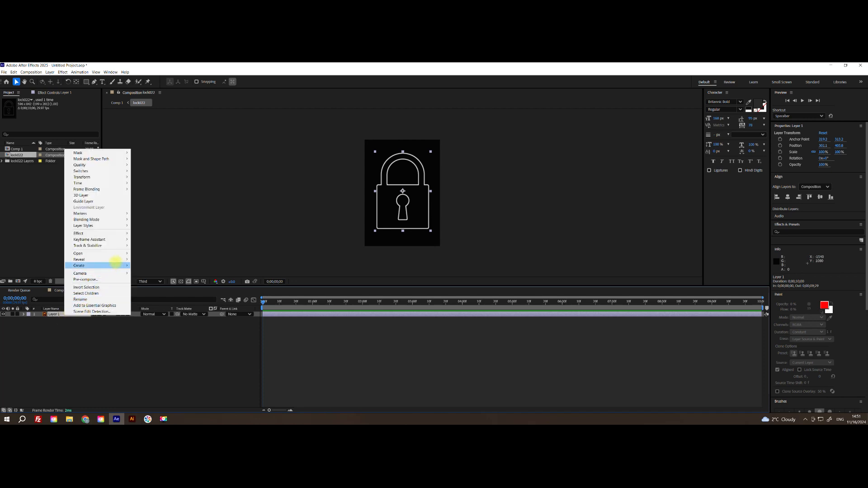
pyautogui.moveTo(119, 266)
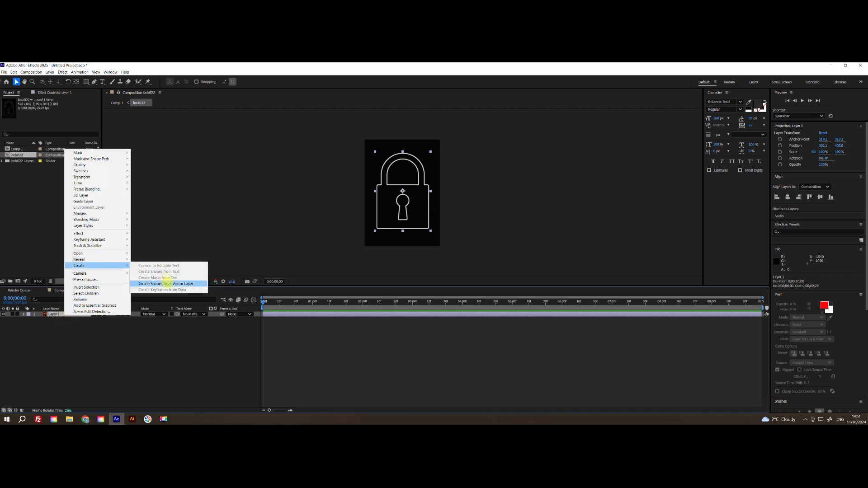
pyautogui.click(166, 283)
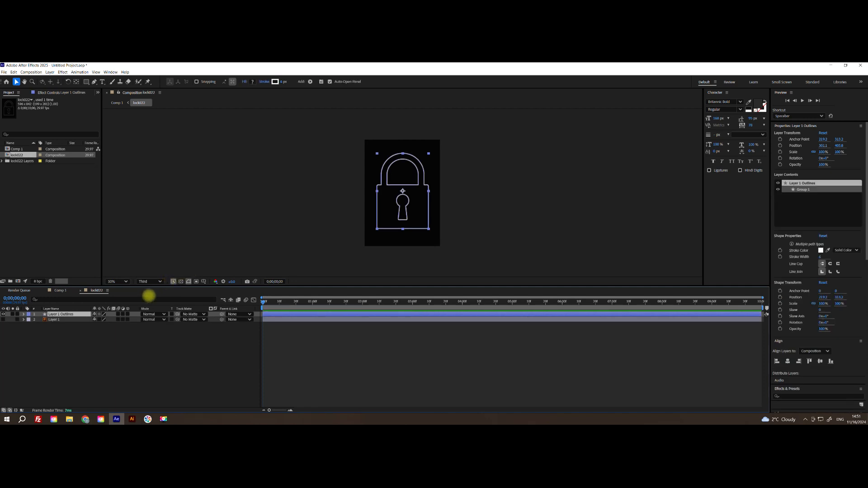
# - Delete the original Illustrator layer, Layer 1, from the lock022 composition
pyautogui.scroll(2, 65, 324)
pyautogui.scroll(-1, 109, 322)
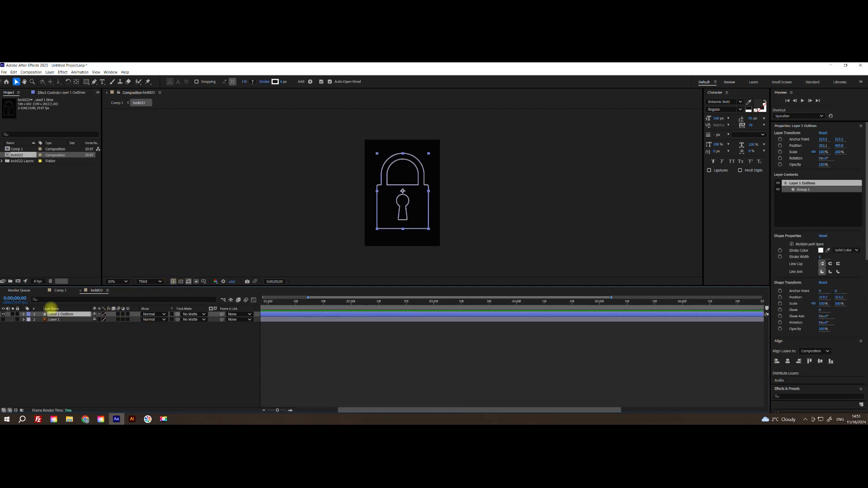
pyautogui.click(270, 410)
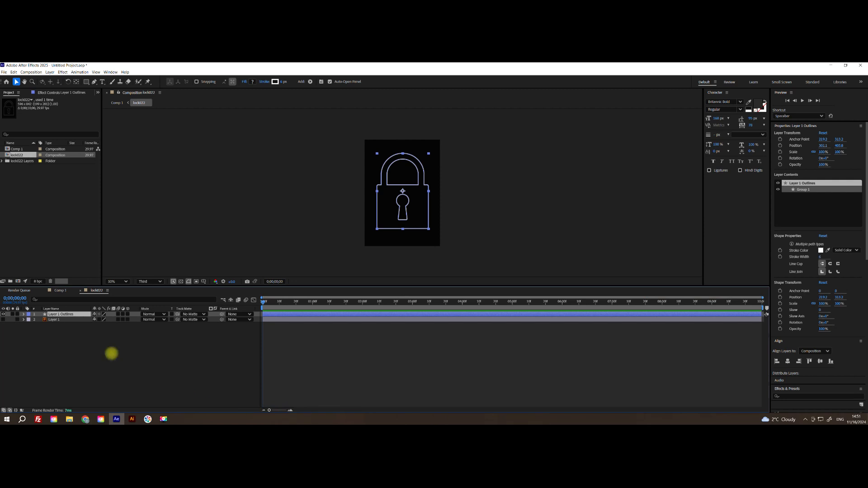
pyautogui.click(45, 320)
pyautogui.press('Delete')
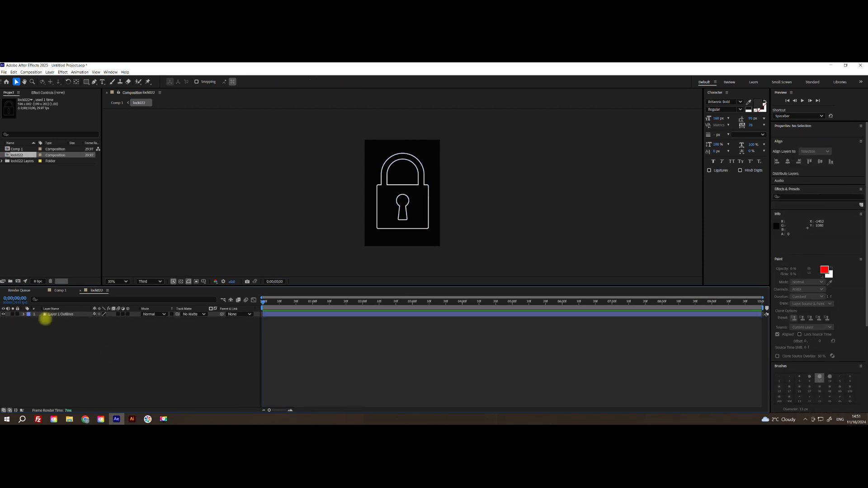
# - Add Trim Paths to the Layer 1 Outlines shape layer and expand its properties
pyautogui.click(66, 314)
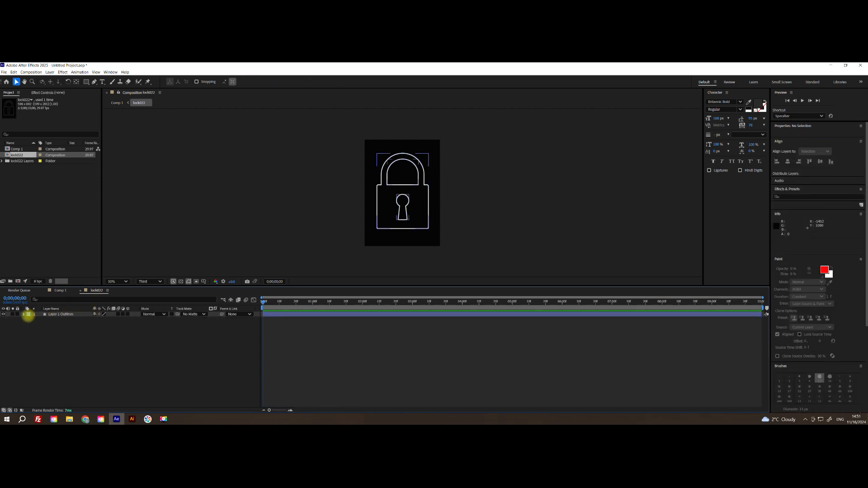
pyautogui.click(56, 315)
pyautogui.click(23, 314)
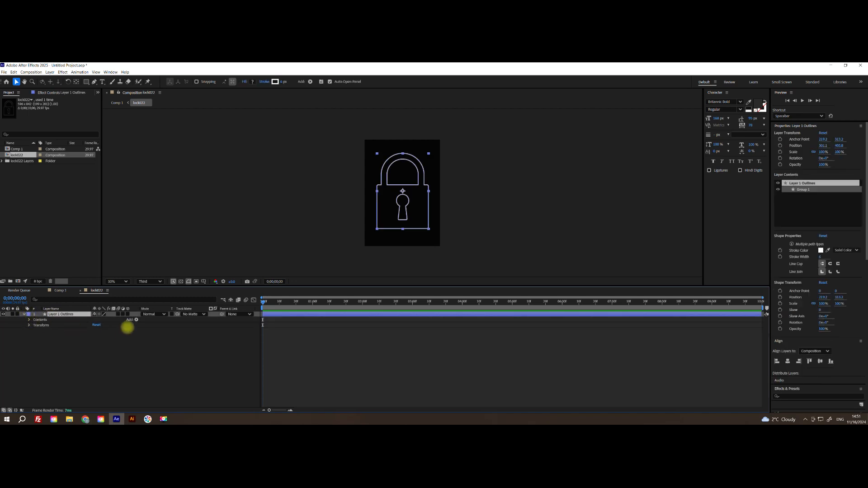
pyautogui.click(136, 320)
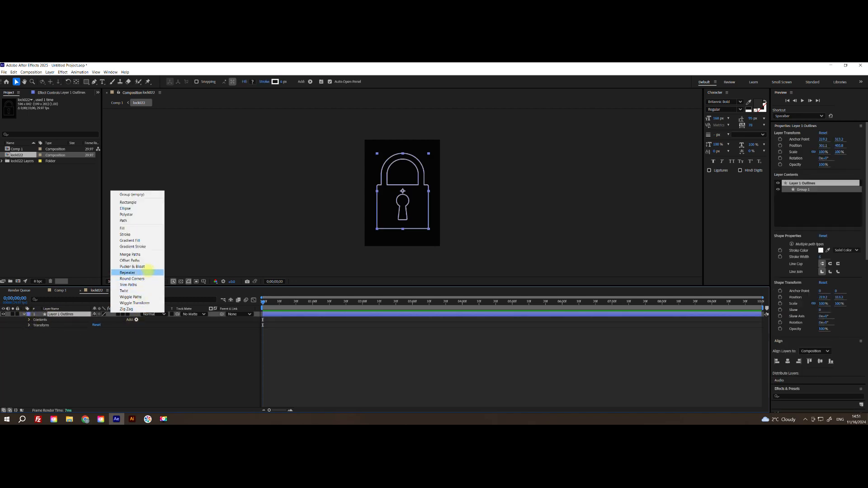
pyautogui.click(142, 285)
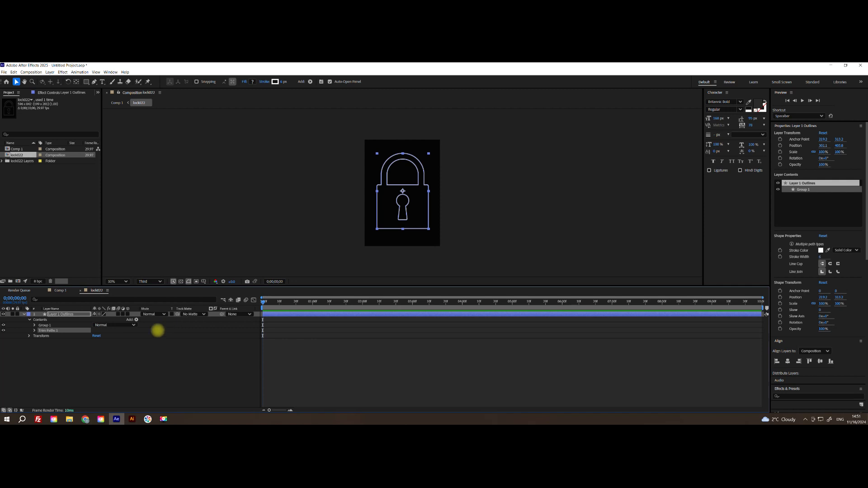
pyautogui.scroll(2, 404, 217)
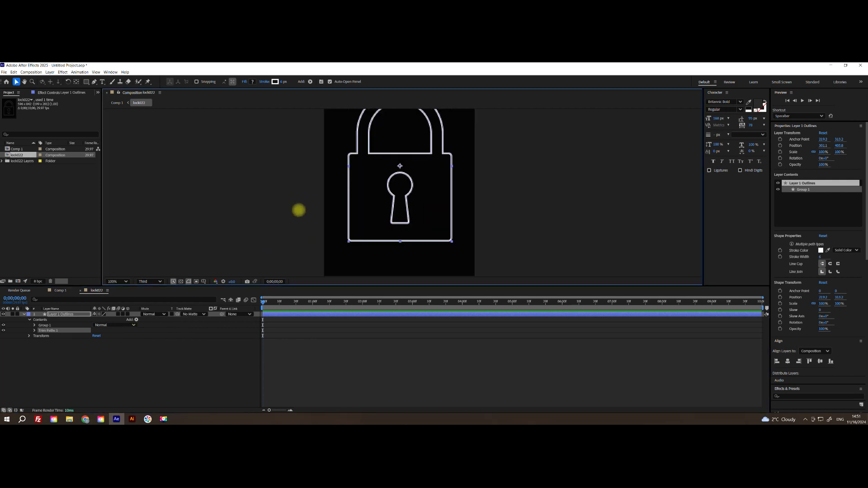
pyautogui.click(34, 331)
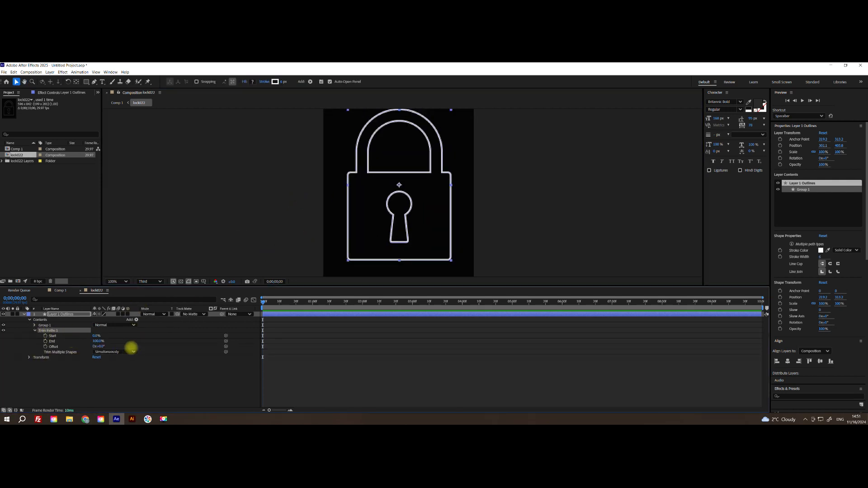
# - Keyframe the Trim Paths End at 11% at frame 9 and 100% at 3 seconds, and preview the line drawing
pyautogui.moveTo(97, 341)
pyautogui.mouseDown()
pyautogui.moveTo(54, 343)
pyautogui.moveTo(109, 343)
pyautogui.mouseUp()
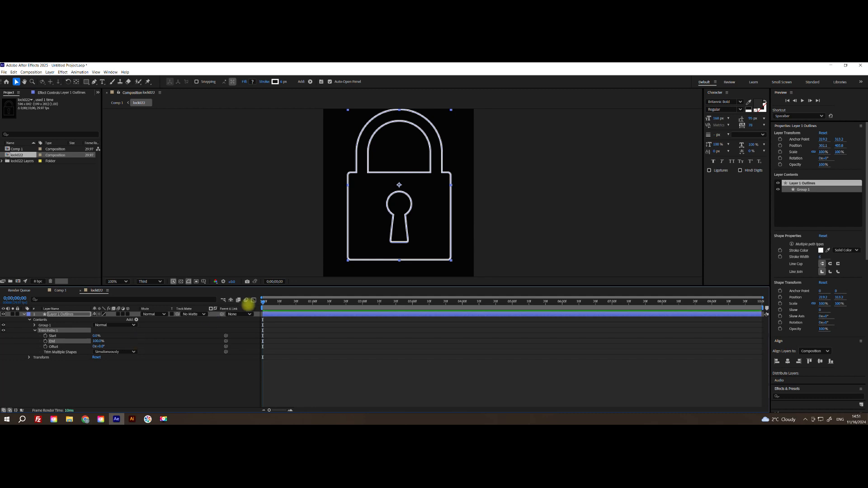
pyautogui.moveTo(264, 301); pyautogui.dragTo(412, 306)
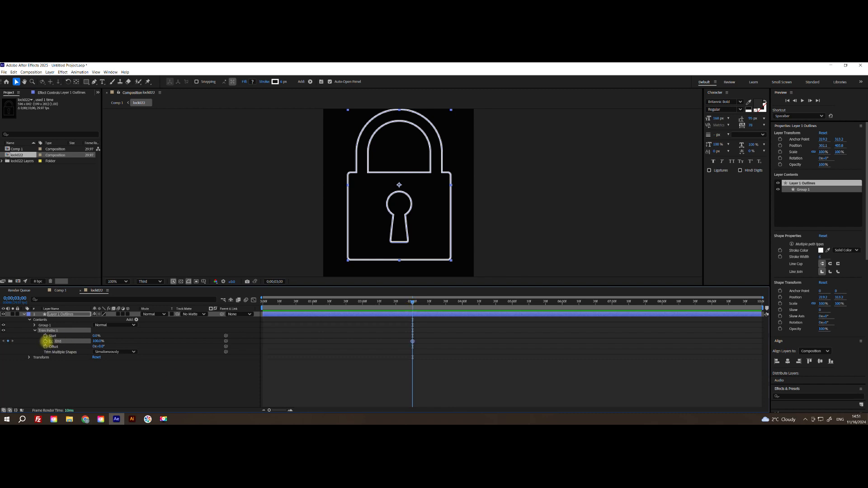
pyautogui.moveTo(412, 303); pyautogui.dragTo(278, 305)
pyautogui.moveTo(97, 341); pyautogui.dragTo(4, 344)
pyautogui.press('space')
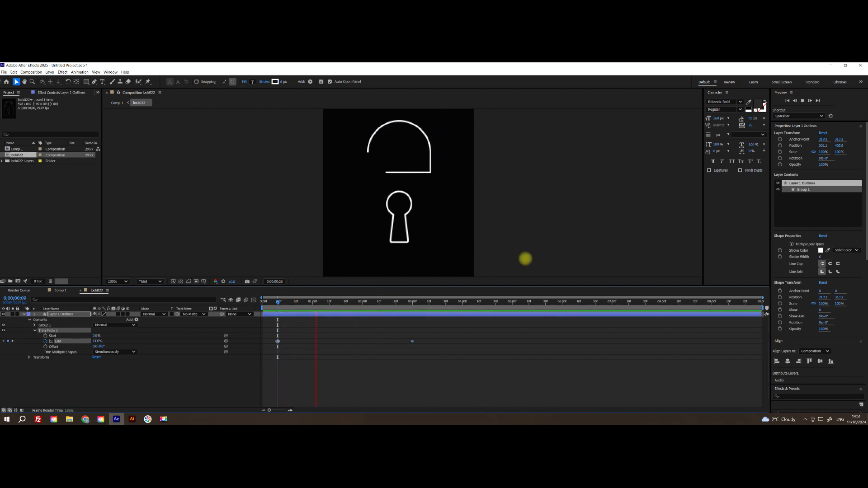
pyautogui.press('space')
# - Apply Easy Ease to both End keyframes of the Trim Paths
pyautogui.click(336, 347)
pyautogui.moveTo(422, 339); pyautogui.dragTo(278, 341)
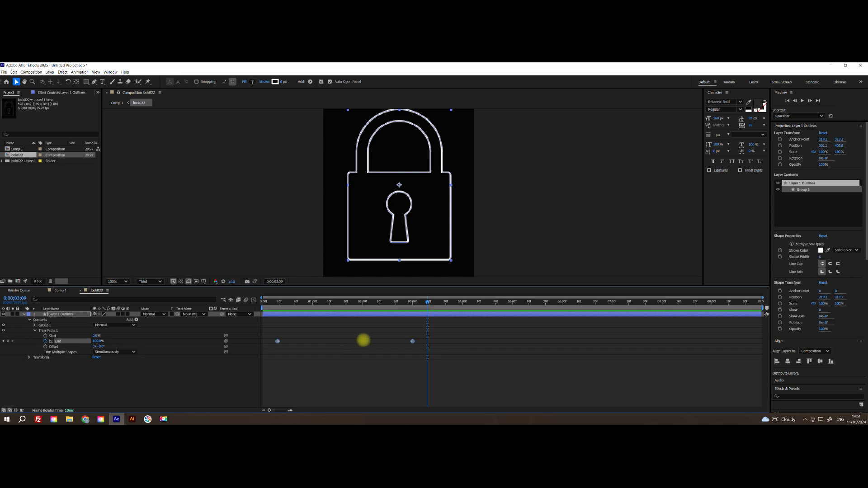
pyautogui.click(253, 300)
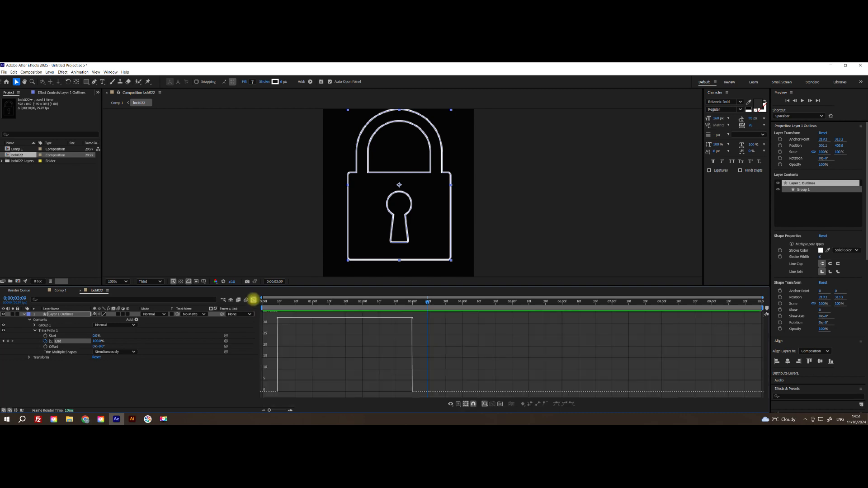
pyautogui.click(253, 301)
pyautogui.moveTo(271, 333); pyautogui.dragTo(438, 355)
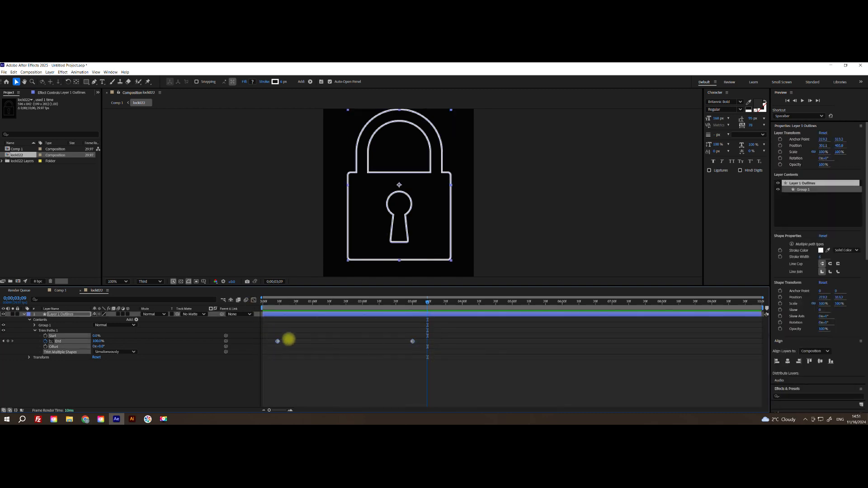
pyautogui.rightClick(277, 341)
pyautogui.moveTo(324, 336)
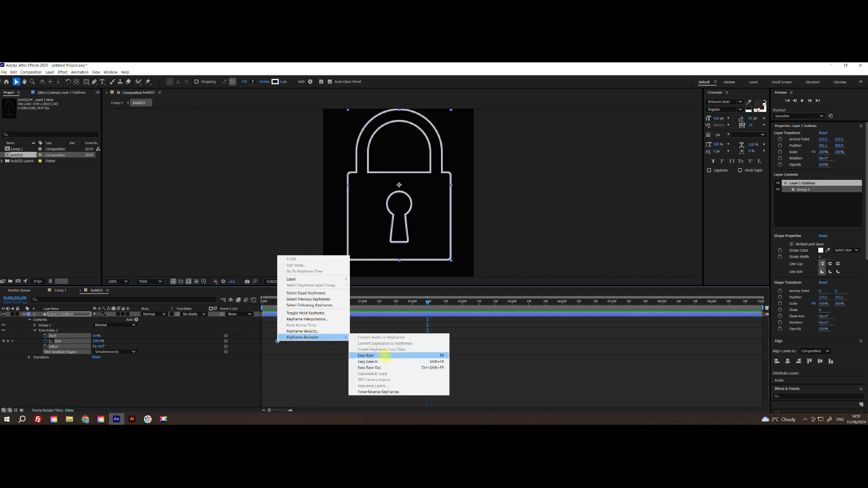
pyautogui.click(385, 356)
# - Reshape the End speed graph by extending the first keyframe's ease handle so the speed peaks late, and preview it
pyautogui.click(253, 300)
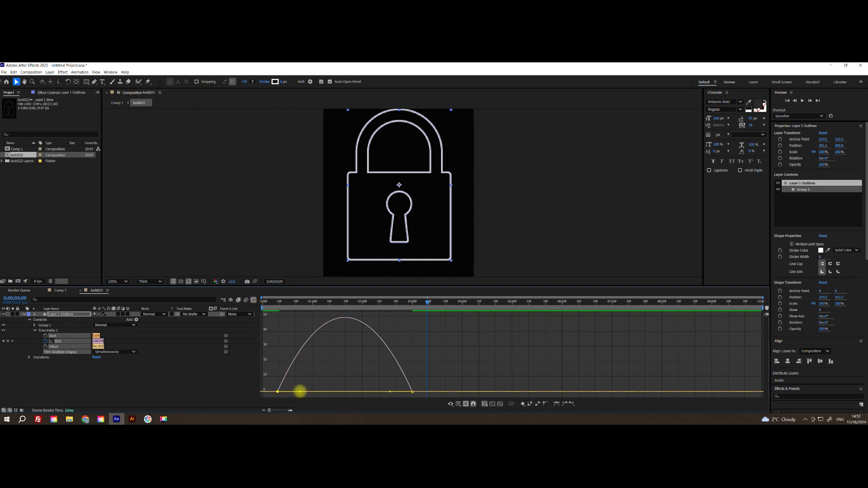
pyautogui.moveTo(300, 391); pyautogui.dragTo(369, 391)
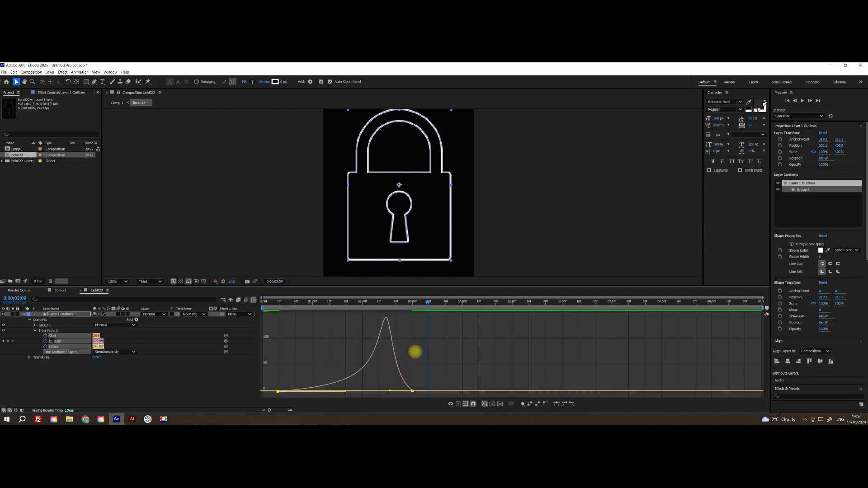
pyautogui.moveTo(428, 303); pyautogui.dragTo(249, 307)
pyautogui.press('space')
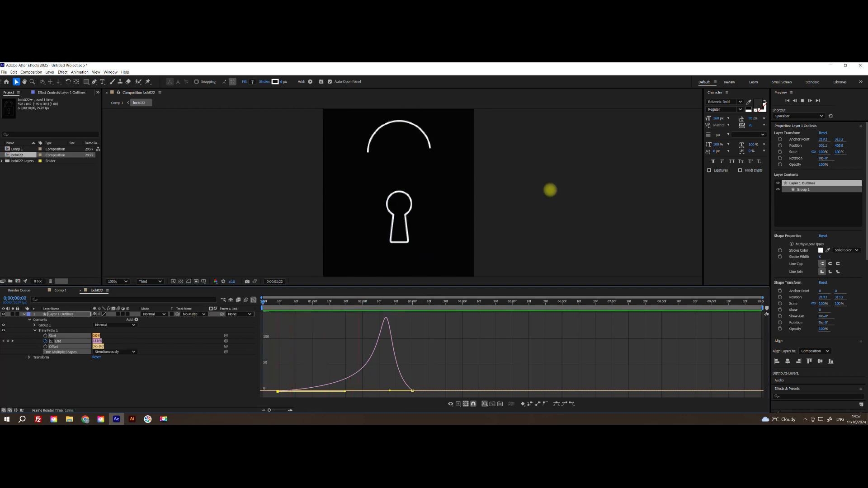
pyautogui.press('space')
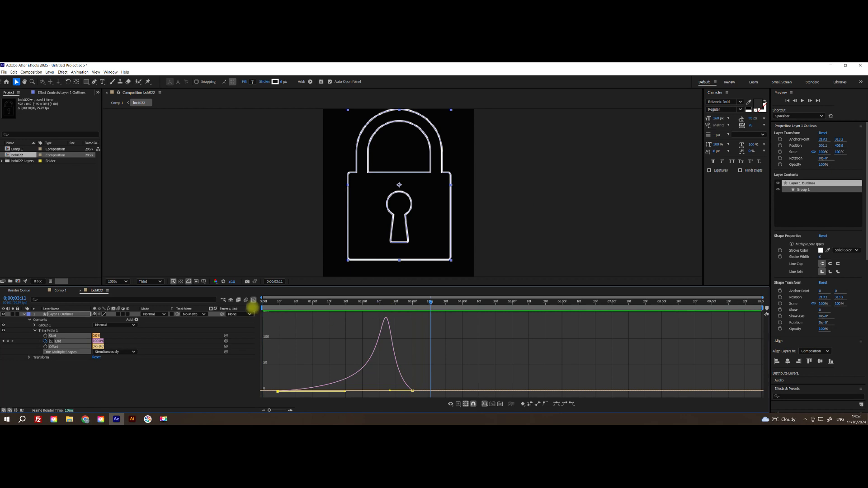
# - Set the first Trim Paths End keyframe at frame 9 to 0% and preview the animation from the start
pyautogui.click(254, 299)
pyautogui.moveTo(430, 302); pyautogui.dragTo(228, 309)
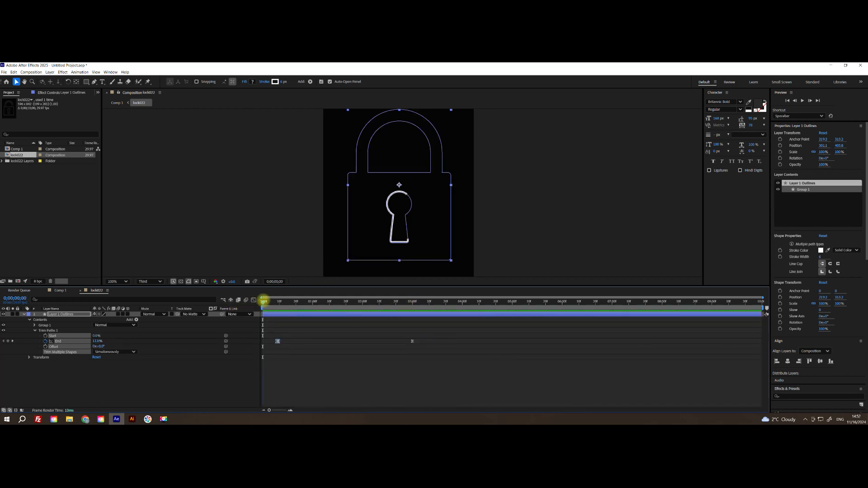
pyautogui.moveTo(285, 337); pyautogui.dragTo(270, 349)
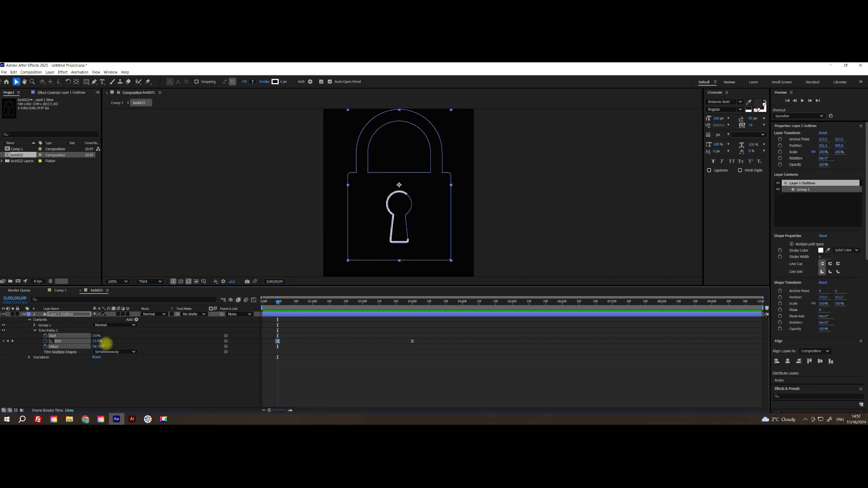
pyautogui.moveTo(97, 341); pyautogui.dragTo(87, 341)
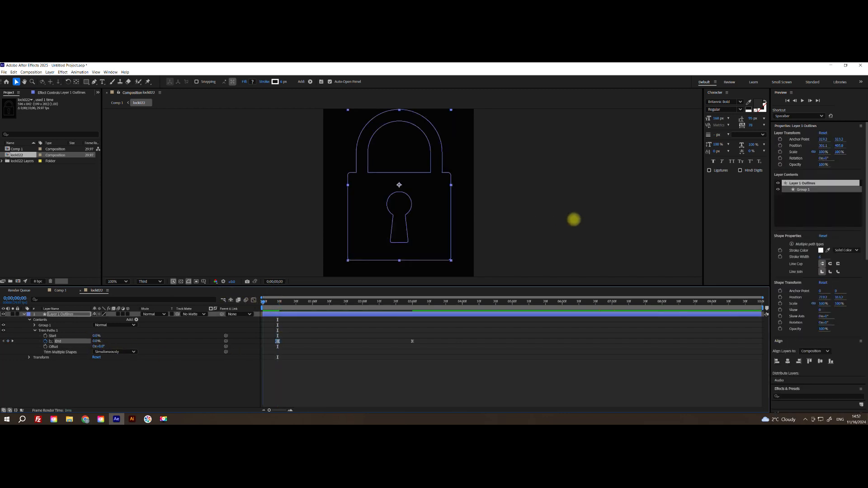
pyautogui.press('space')
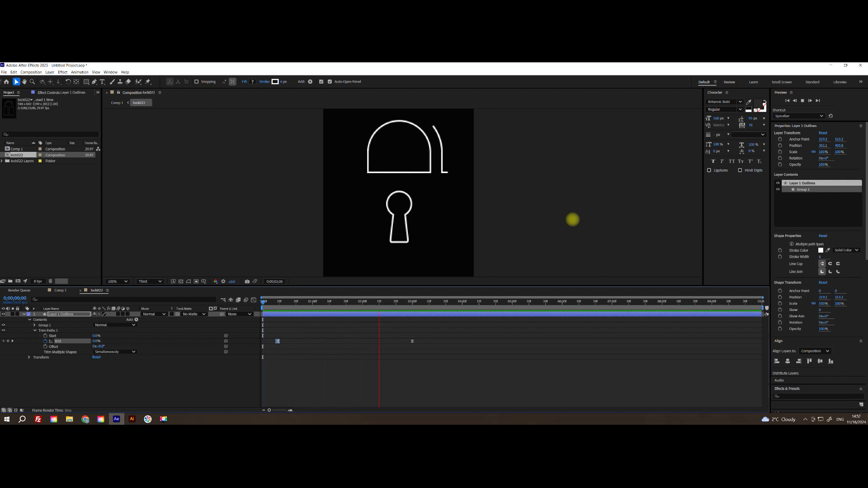
pyautogui.click(453, 303)
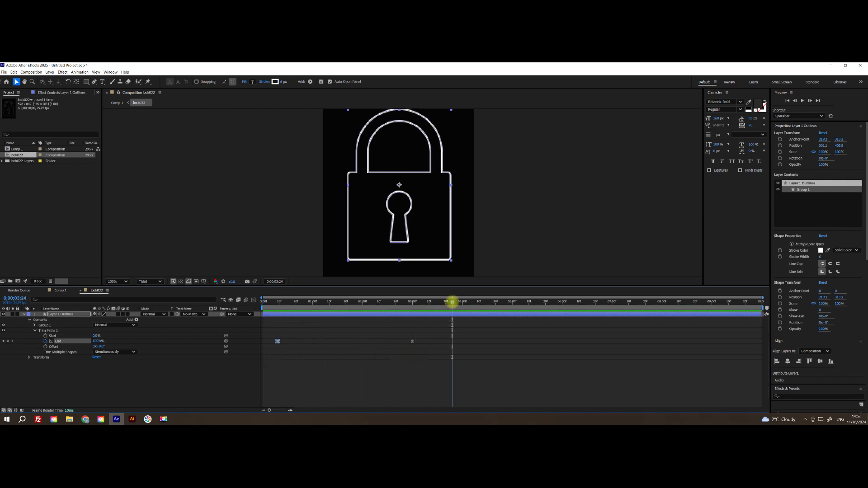
# - Switch to Comp 1 and reveal the Scale property of the lock022 layer
pyautogui.click(60, 291)
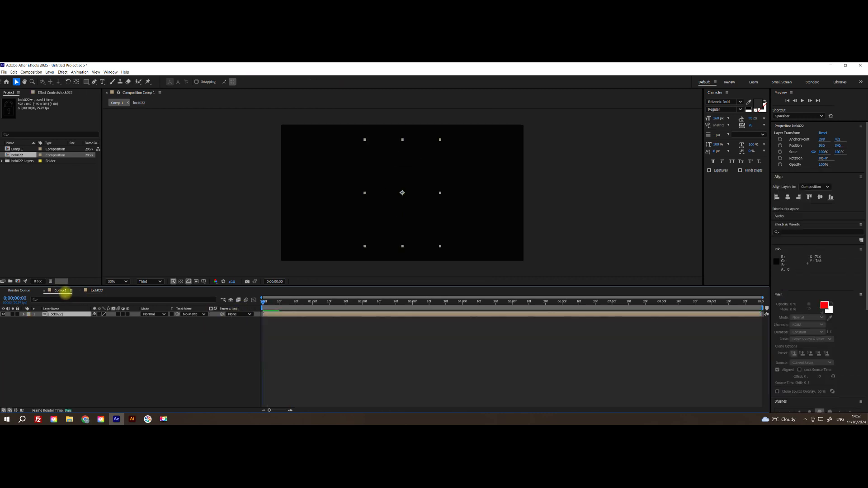
pyautogui.moveTo(264, 302)
pyautogui.mouseDown()
pyautogui.moveTo(475, 306)
pyautogui.moveTo(235, 305)
pyautogui.mouseUp()
pyautogui.click(97, 341)
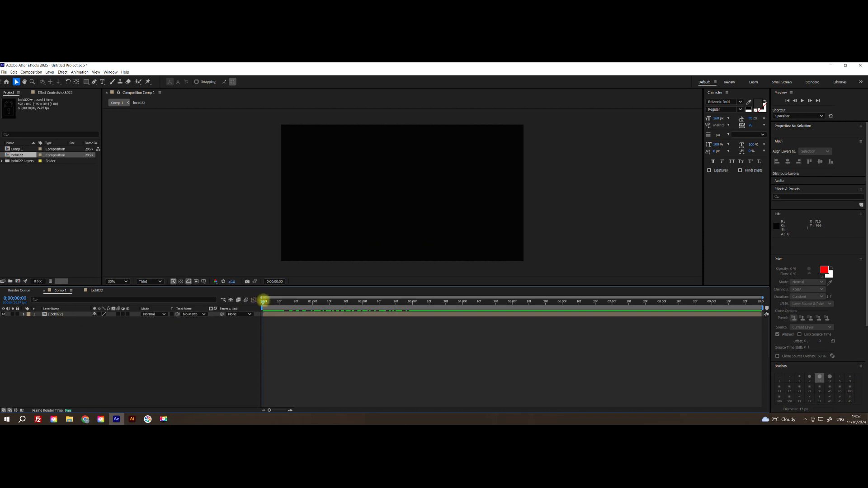
pyautogui.moveTo(266, 302)
pyautogui.mouseDown()
pyautogui.moveTo(292, 302)
pyautogui.moveTo(257, 302)
pyautogui.mouseUp()
pyautogui.press('s')
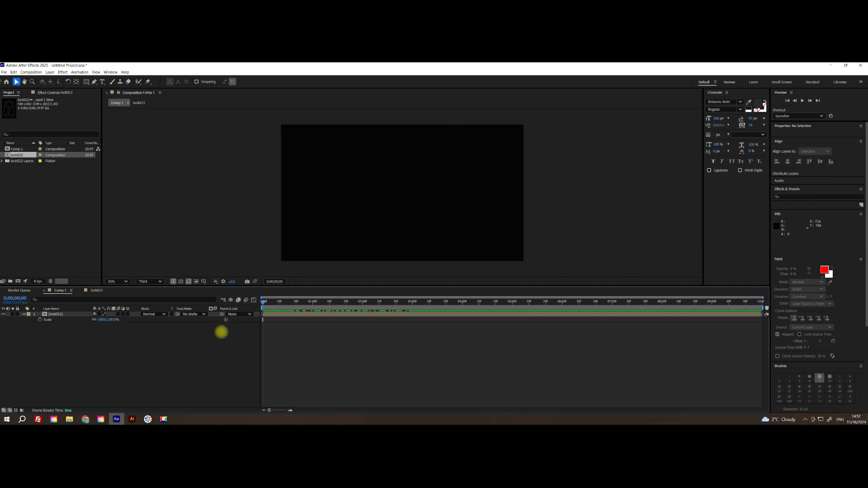
# - Try setting the lock022 layer's Scale to 250% at frame 17 and 90% at 0;00;02;29 without keyframes, and preview
pyautogui.moveTo(263, 302)
pyautogui.mouseDown()
pyautogui.moveTo(396, 307)
pyautogui.moveTo(283, 305)
pyautogui.moveTo(291, 304)
pyautogui.mouseUp()
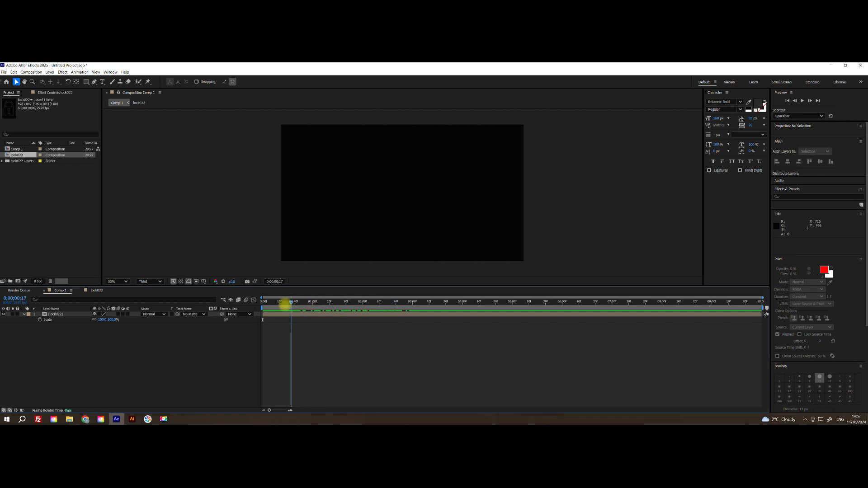
pyautogui.click(112, 320)
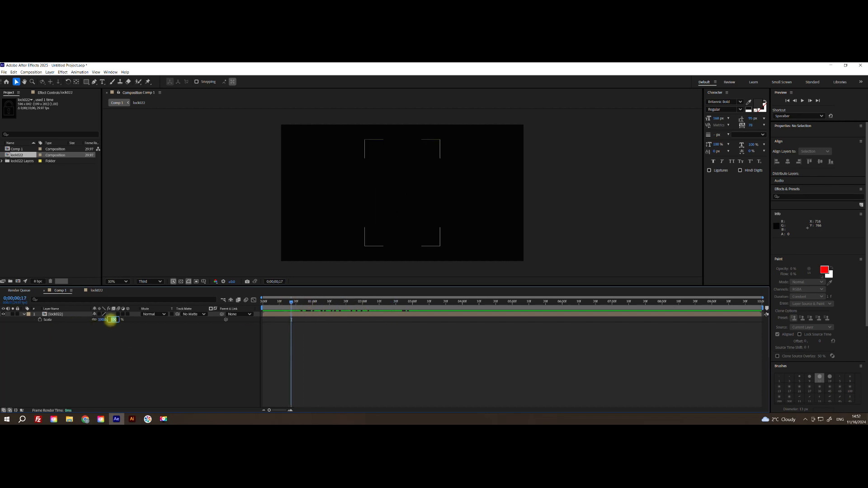
pyautogui.press('Return')
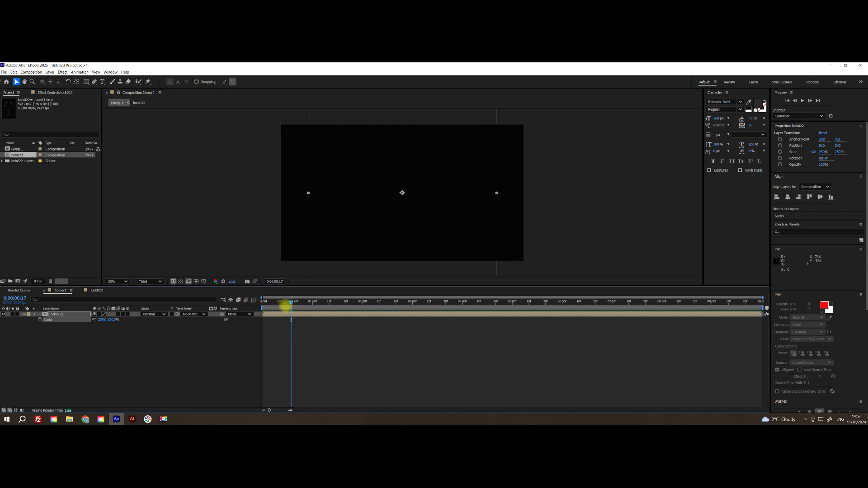
pyautogui.moveTo(291, 302); pyautogui.dragTo(411, 302)
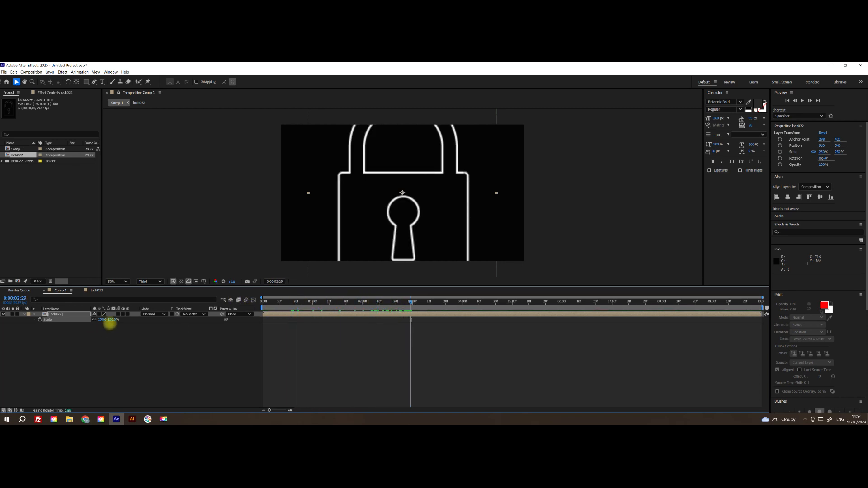
pyautogui.press('Return')
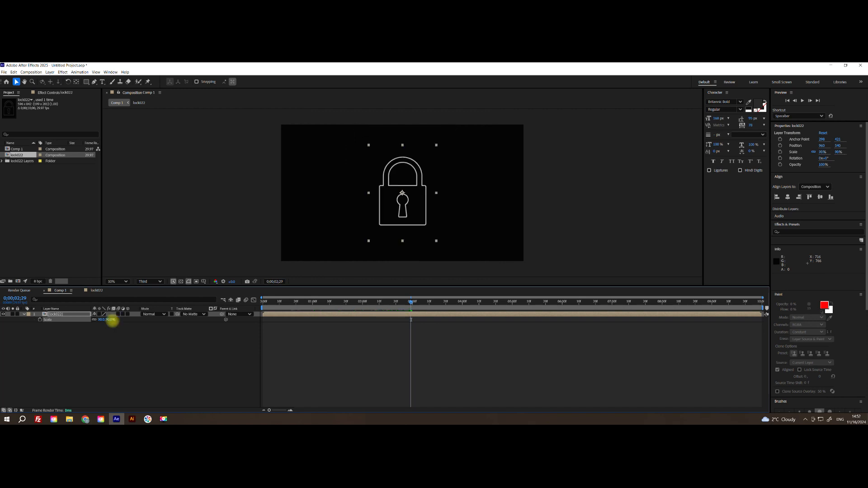
pyautogui.press('space')
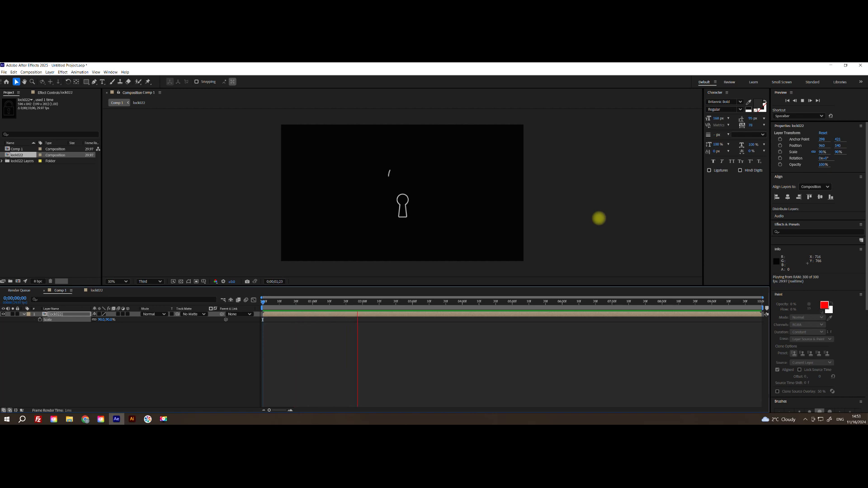
pyautogui.press('space')
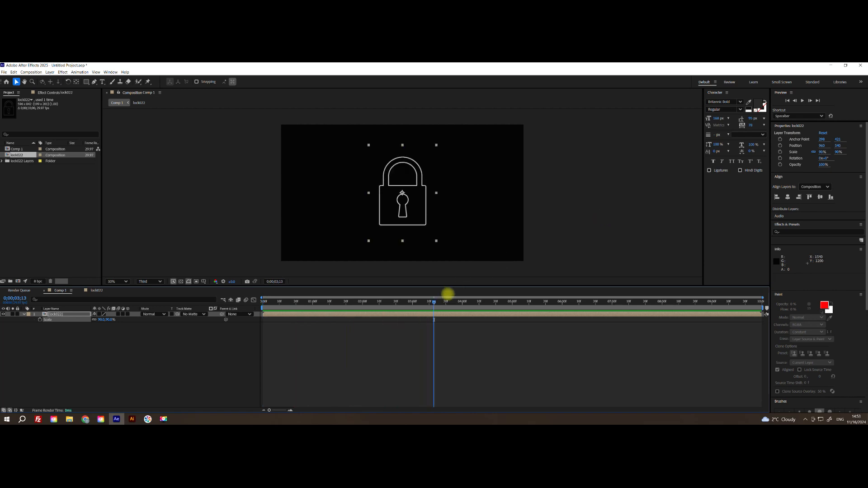
# - Keyframe the lock022 layer's Scale from 250% at frame 15 to 90% at 0;00;02;29, and preview the animation
pyautogui.moveTo(423, 304); pyautogui.dragTo(286, 308)
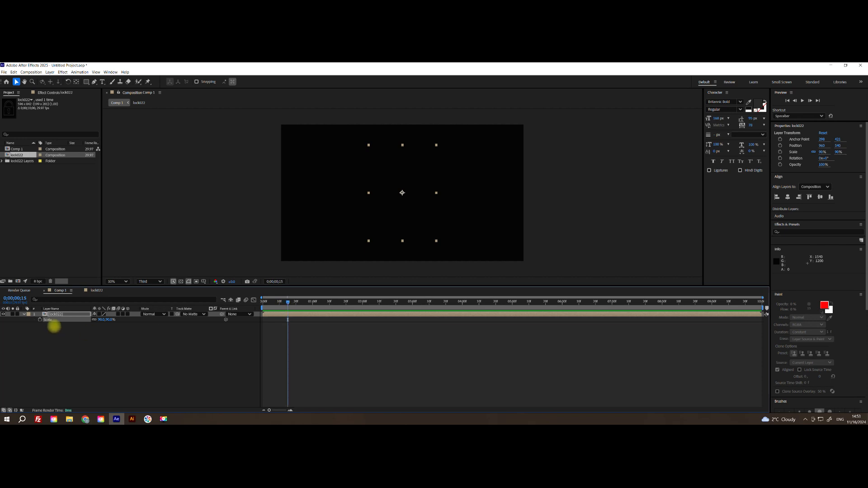
pyautogui.write('0')
pyautogui.press('Return')
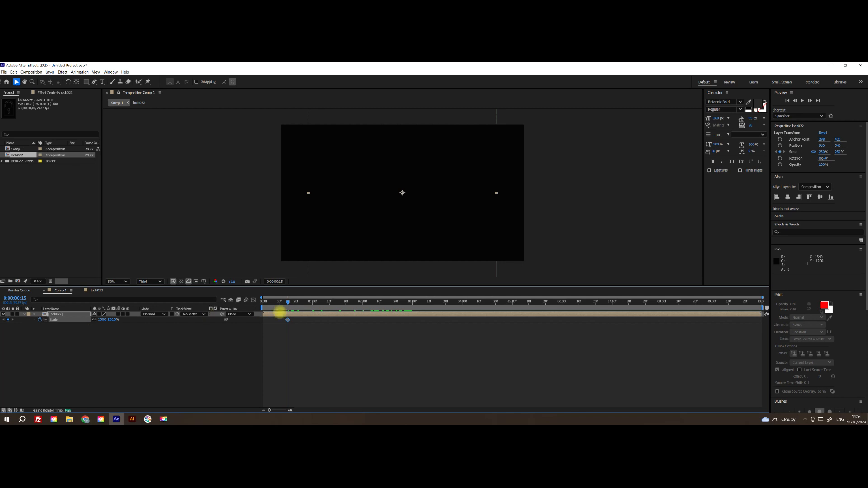
pyautogui.moveTo(288, 302); pyautogui.dragTo(411, 304)
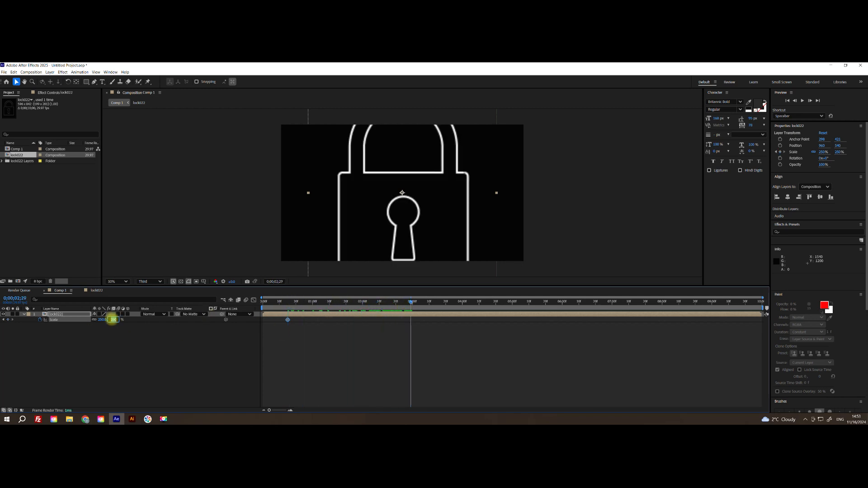
pyautogui.press('Return')
pyautogui.click(410, 301)
pyautogui.press('space')
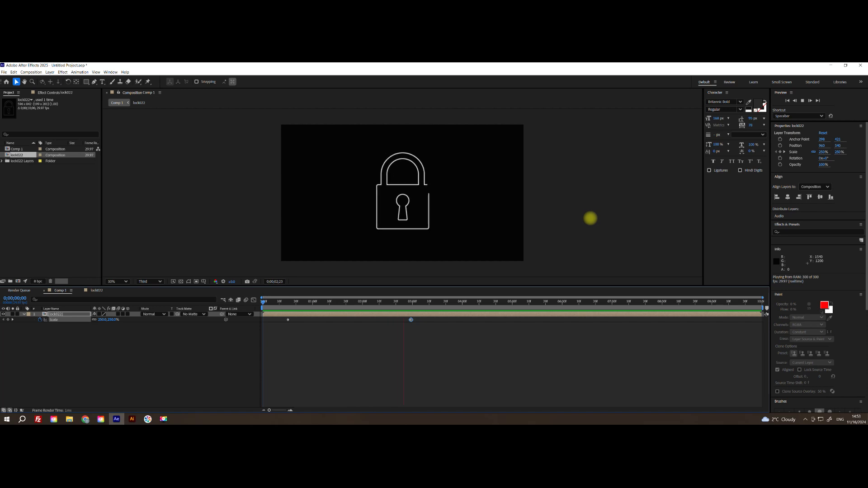
pyautogui.press('space')
# - Move the current time to 0;00;02;28 and add a CYBER SECURITY text layer below the padlock
pyautogui.moveTo(452, 301); pyautogui.dragTo(410, 310)
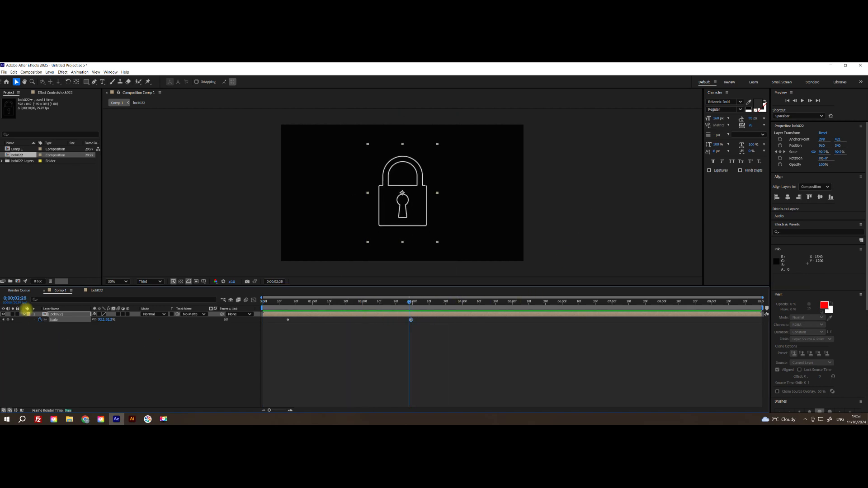
pyautogui.click(23, 314)
pyautogui.click(41, 337)
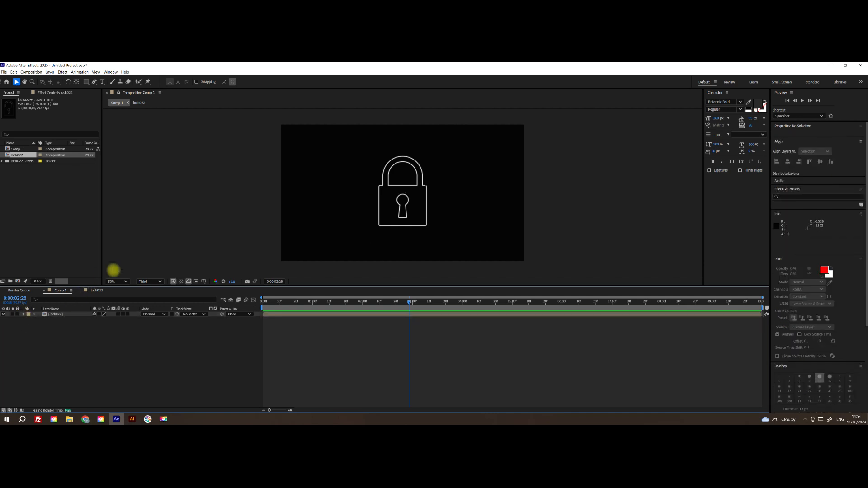
pyautogui.click(102, 81)
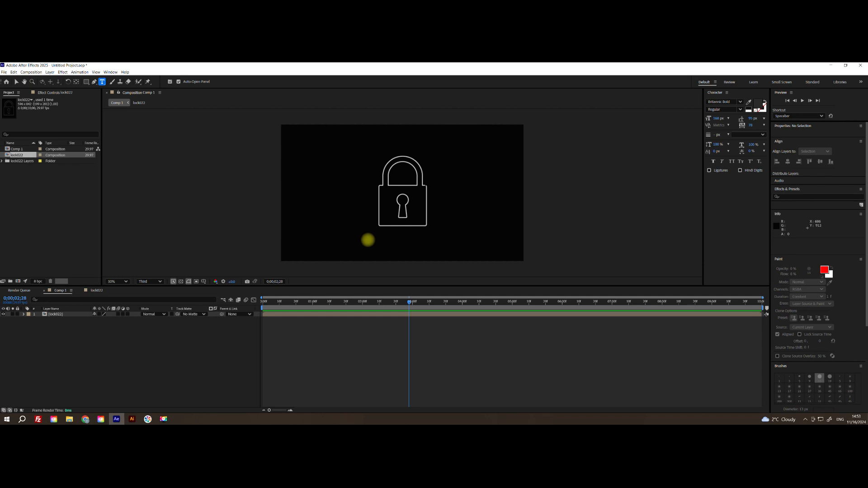
pyautogui.click(370, 240)
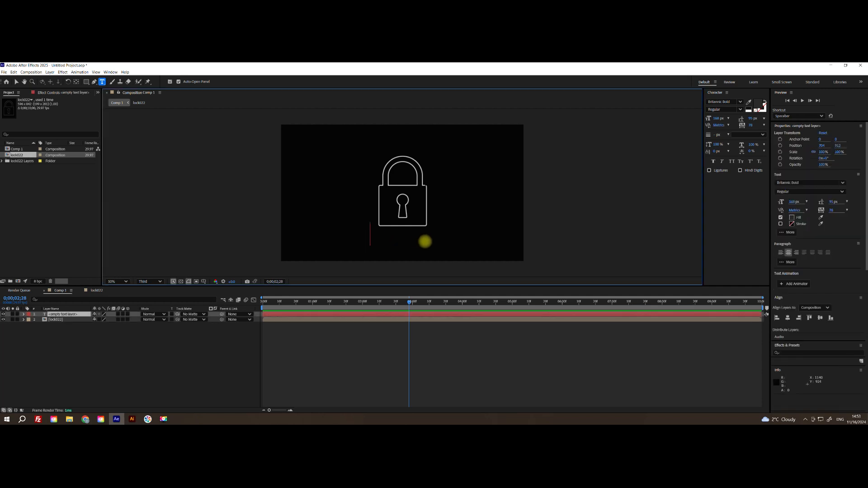
pyautogui.write('C')
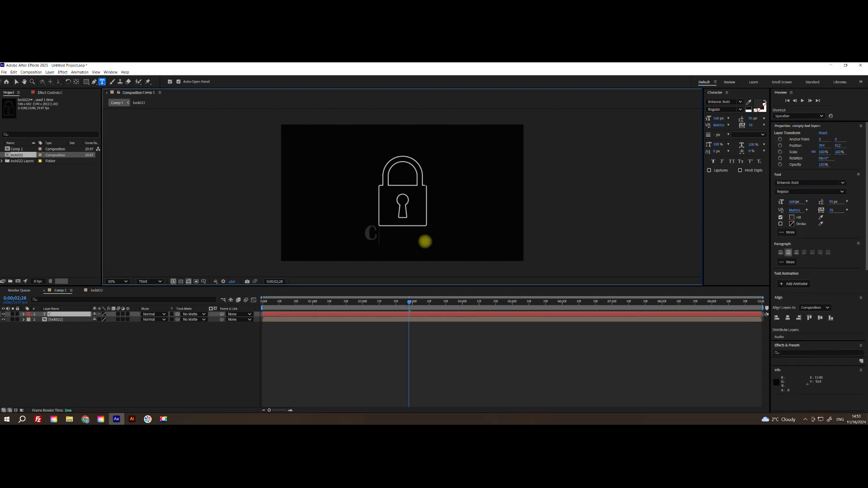
pyautogui.write('YBER')
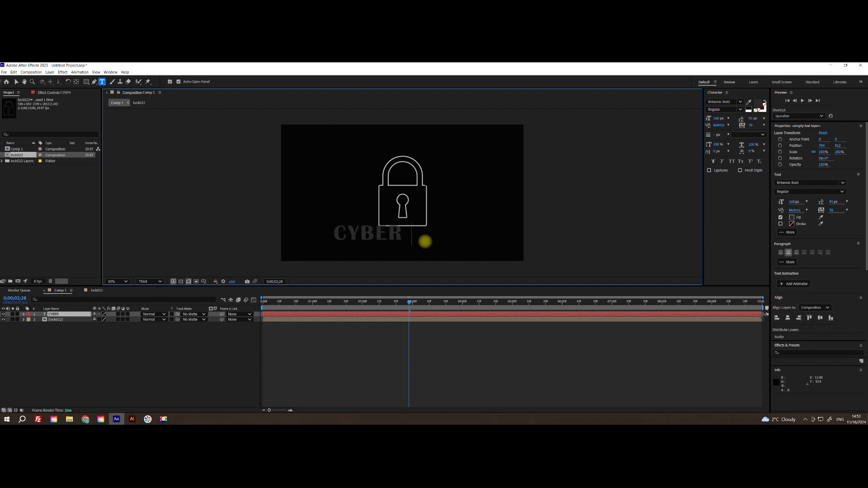
pyautogui.write(' SE')
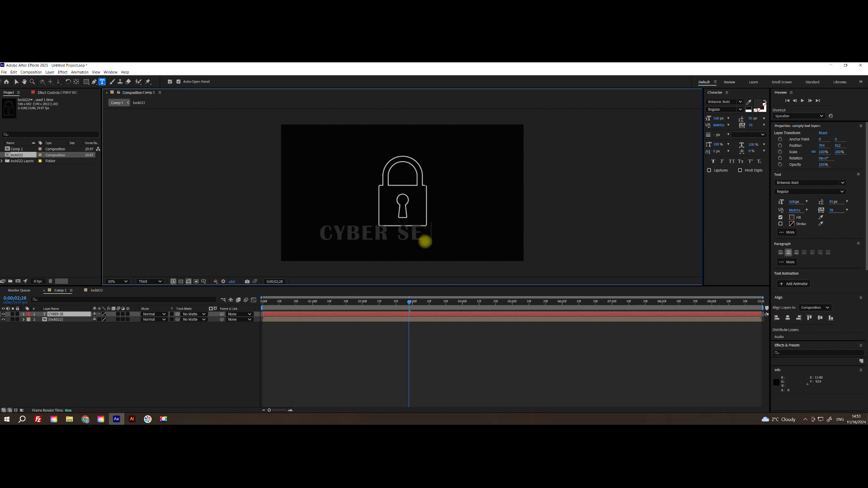
pyautogui.write('CURITY')
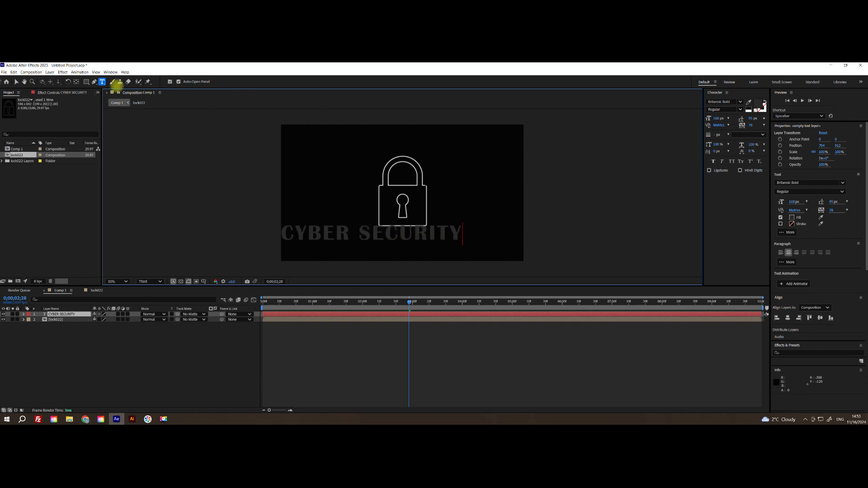
# - Set the CYBER SECURITY text's font size to 75 px and reposition it centrally just beneath the padlock
pyautogui.click(16, 82)
pyautogui.moveTo(370, 240); pyautogui.dragTo(408, 240)
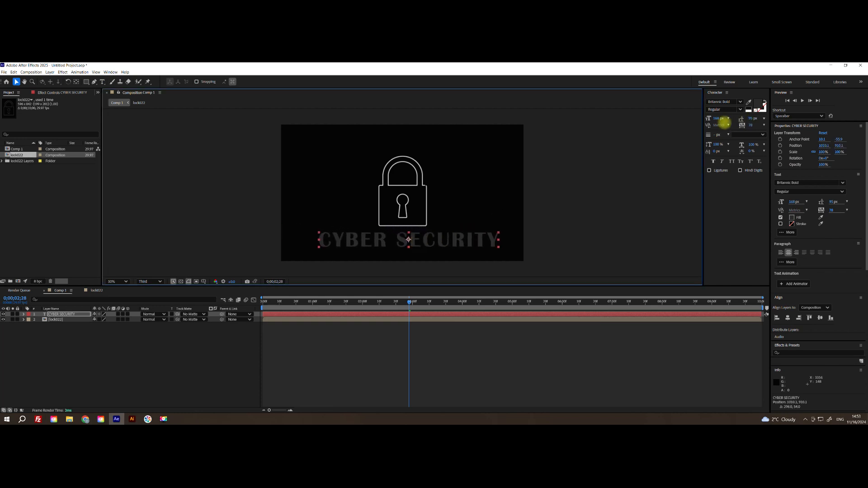
pyautogui.moveTo(718, 118); pyautogui.dragTo(692, 124)
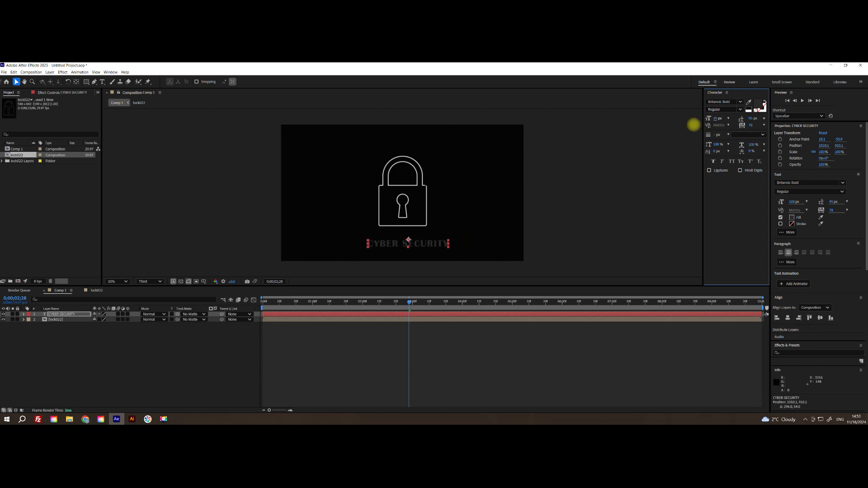
pyautogui.moveTo(427, 244); pyautogui.dragTo(422, 237)
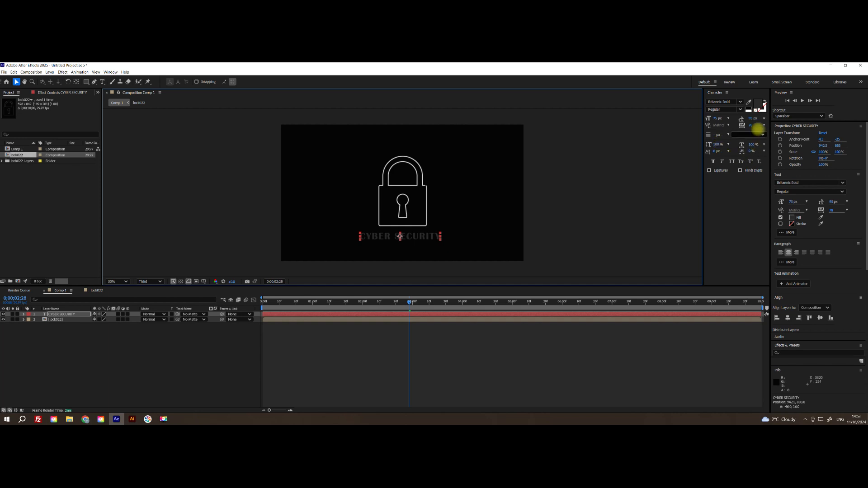
# - Change the CYBER SECURITY text's fill colour to white
pyautogui.click(760, 106)
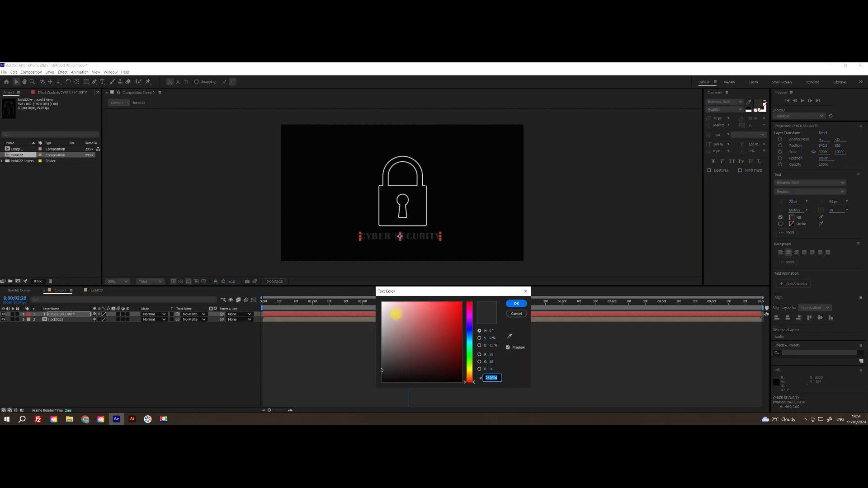
pyautogui.moveTo(394, 311); pyautogui.dragTo(368, 289)
pyautogui.click(516, 304)
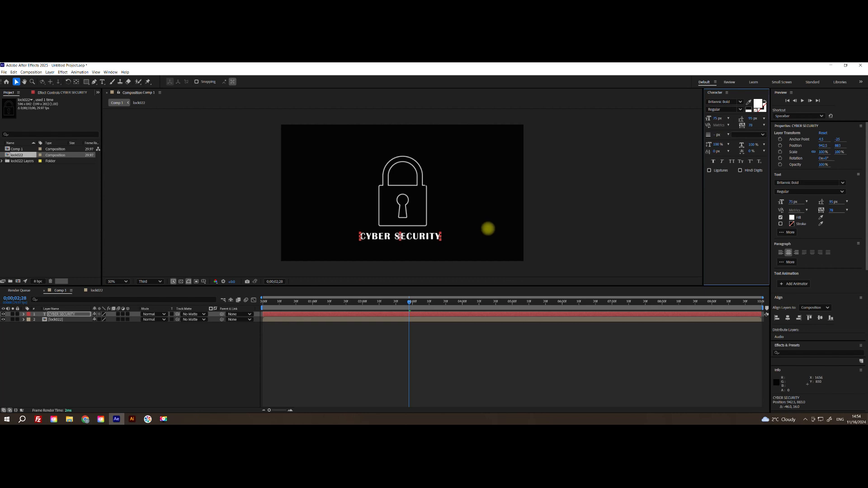
# - Draw an open three-point mask path on the CYBER SECURITY layer, slightly wider than the text and below it, and bend its middle point into a smooth downward curve
pyautogui.scroll(4, 446, 236)
pyautogui.moveTo(367, 178); pyautogui.dragTo(477, 191)
pyautogui.scroll(-1, 442, 212)
pyautogui.press('v')
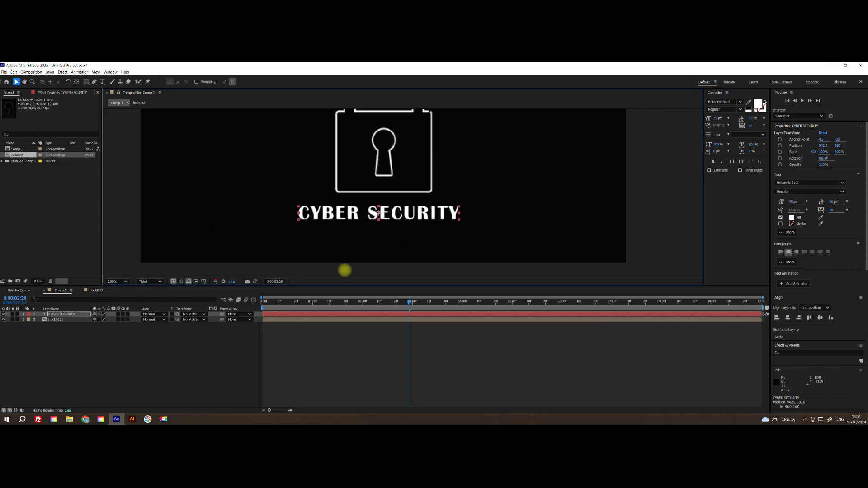
pyautogui.click(343, 269)
pyautogui.click(94, 82)
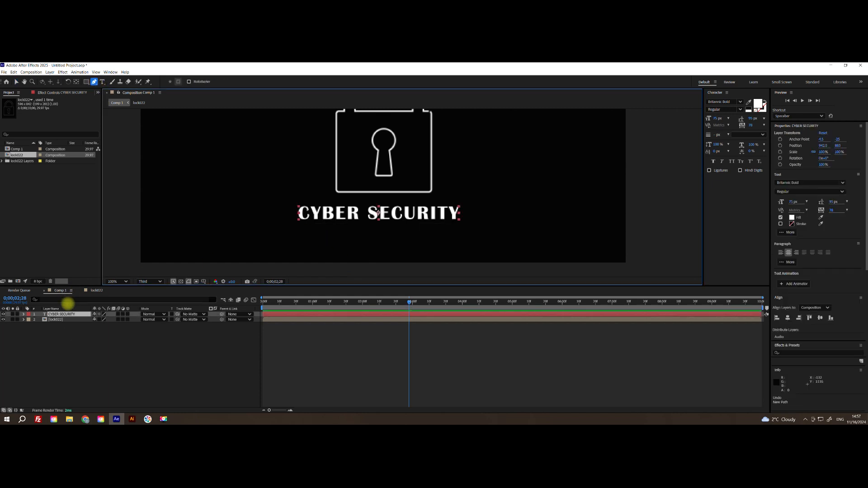
pyautogui.click(61, 315)
pyautogui.click(61, 315)
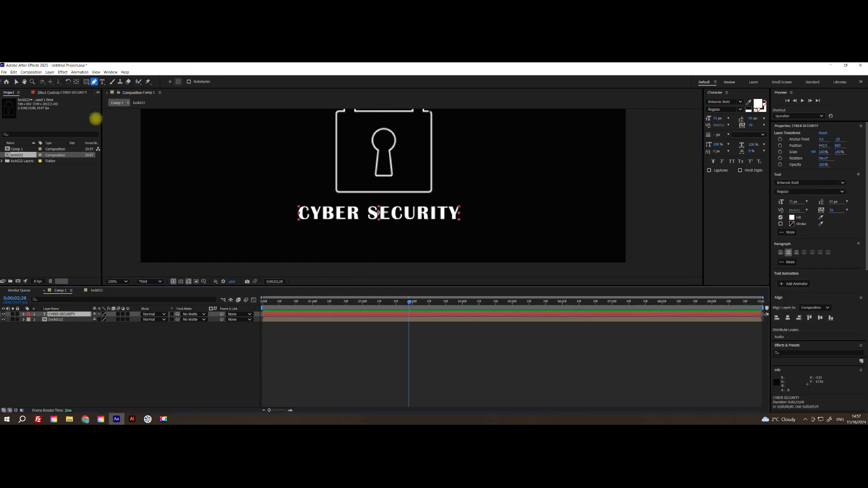
pyautogui.click(289, 236)
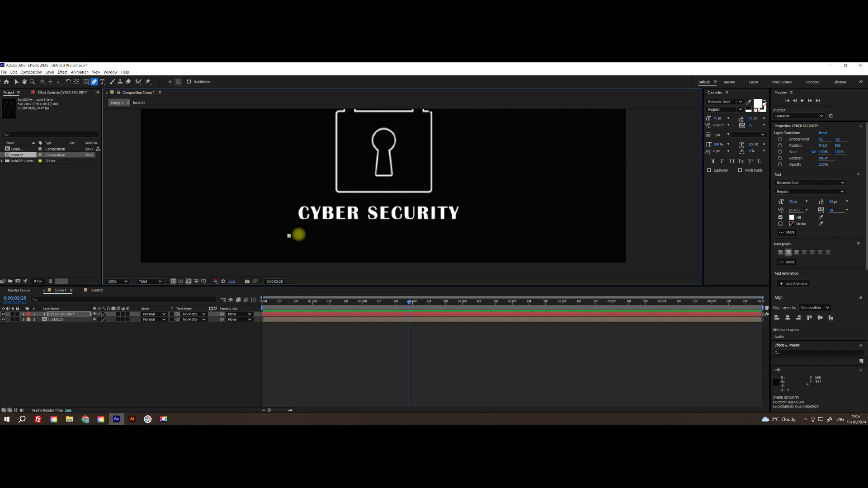
pyautogui.click(468, 236)
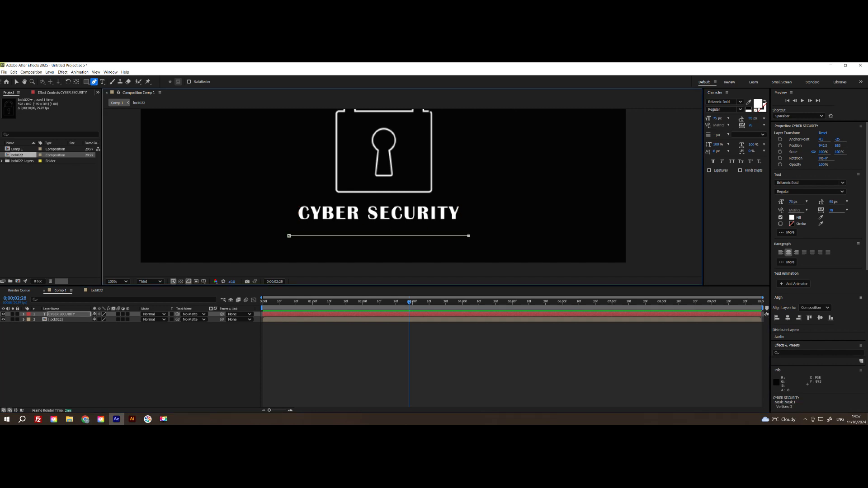
pyautogui.moveTo(382, 236); pyautogui.dragTo(382, 247)
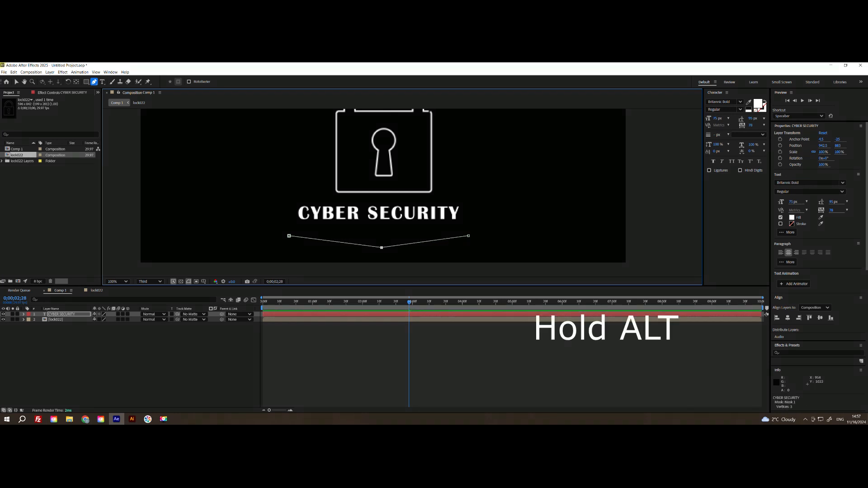
pyautogui.moveTo(389, 249); pyautogui.dragTo(412, 248)
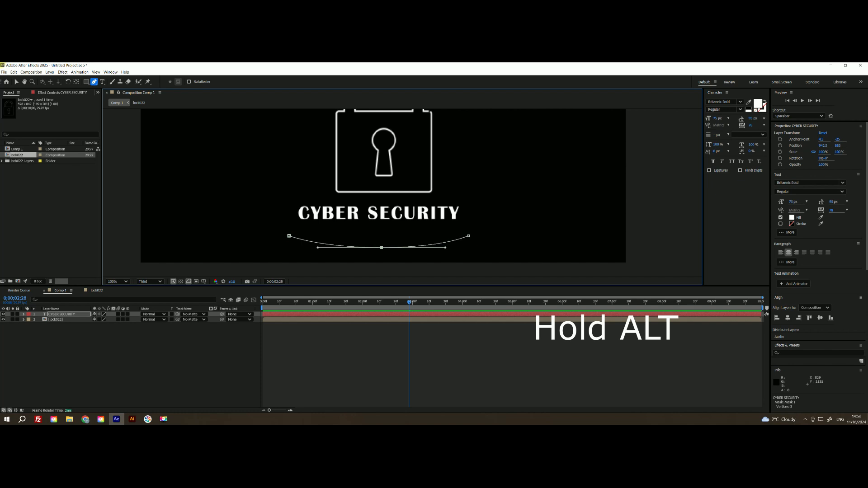
# - Set the CYBER SECURITY layer's text path to Mask 1 and collapse the layer's properties
pyautogui.click(24, 314)
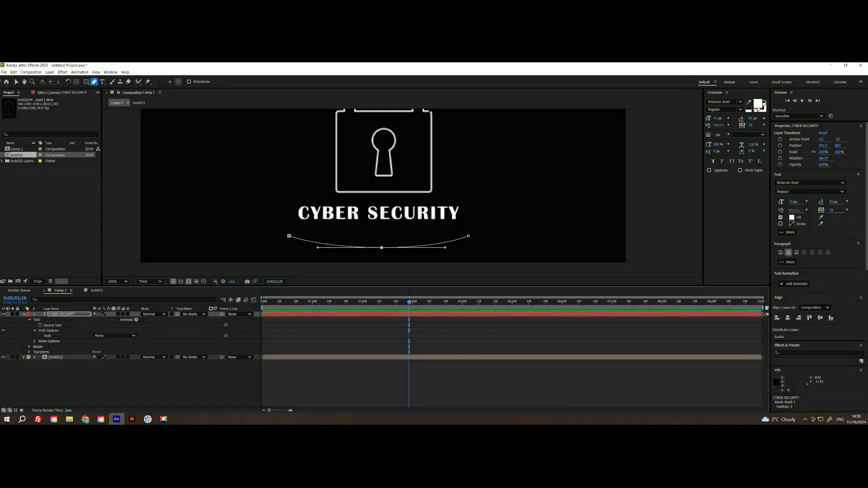
pyautogui.click(48, 336)
pyautogui.click(115, 336)
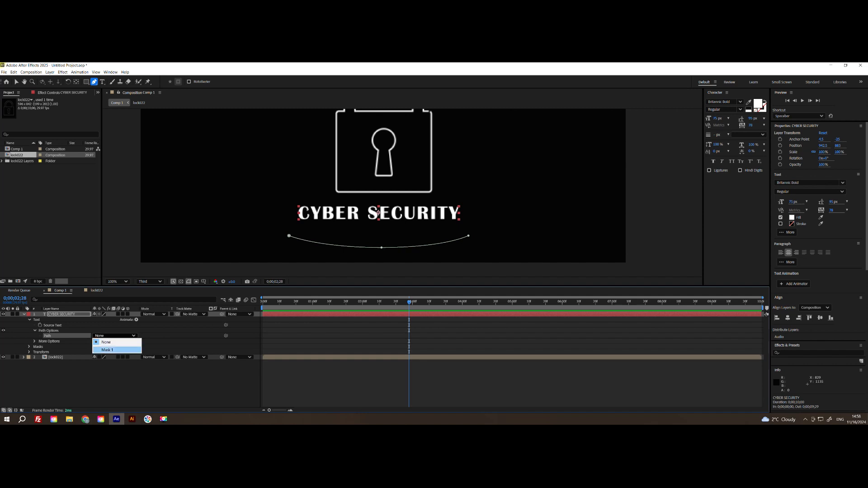
pyautogui.click(111, 350)
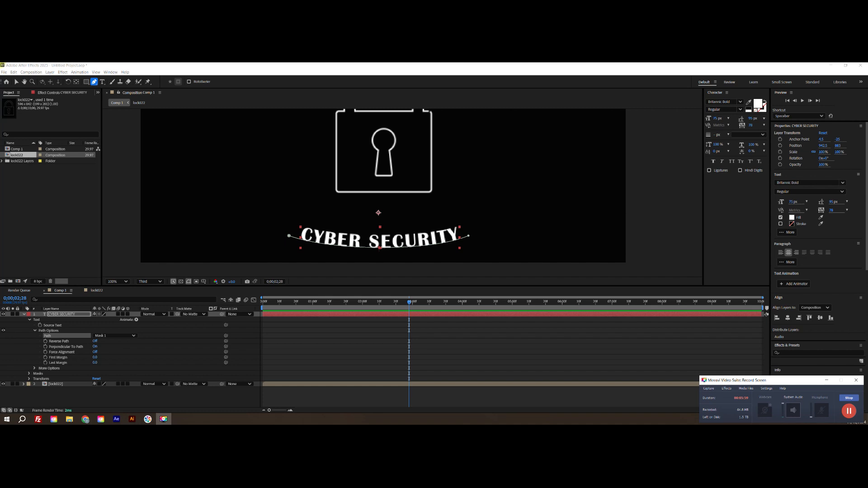
pyautogui.click(24, 314)
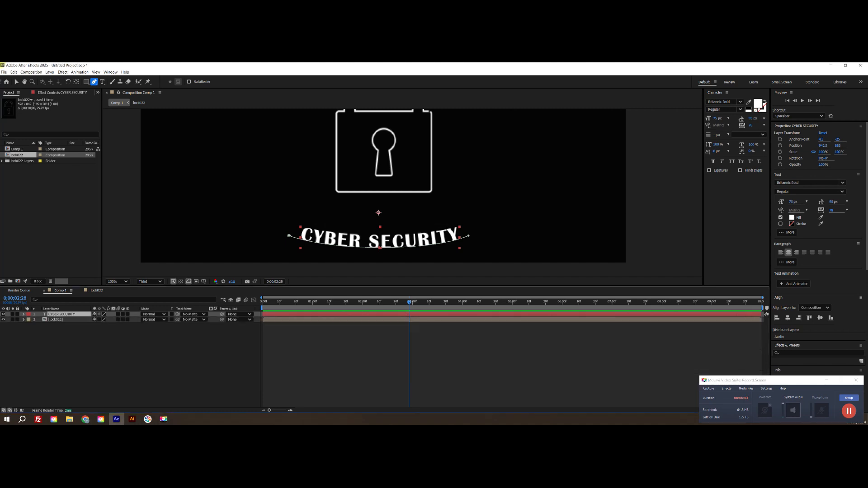
# - Add Position and Opacity keyframes to the CYBER SECURITY layer, and place both just before the 4-second mark
pyautogui.press('p')
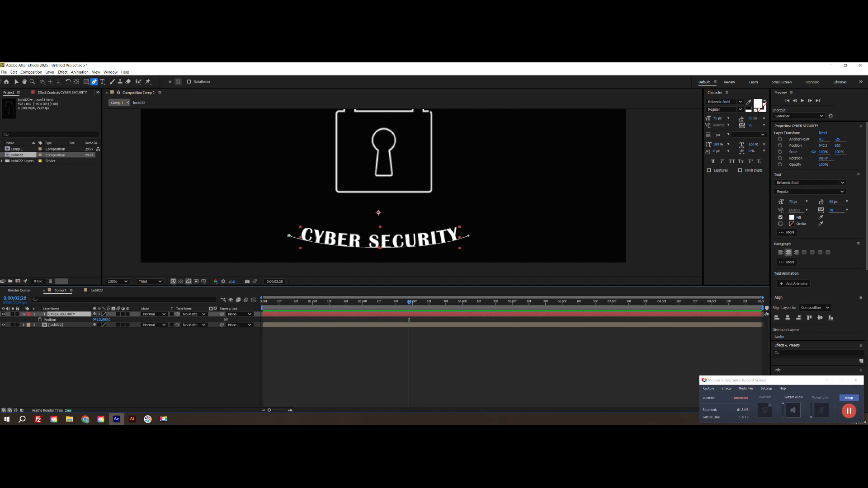
pyautogui.hotkey('shift', 't')
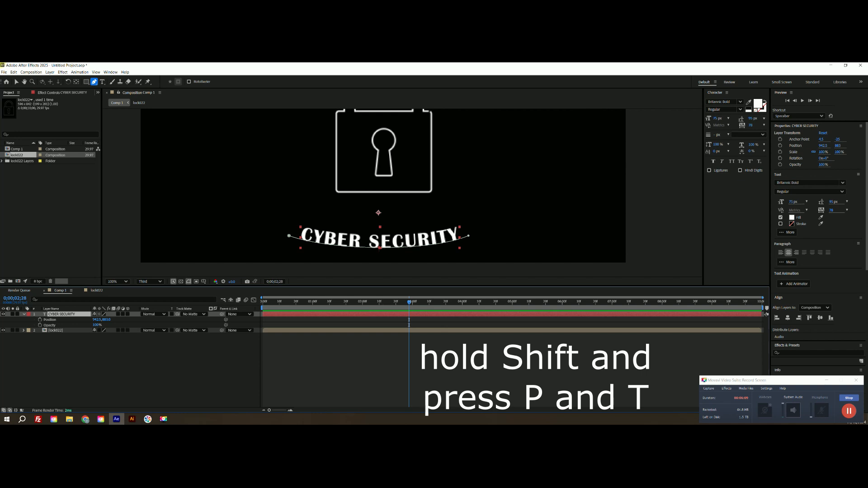
pyautogui.click(40, 319)
pyautogui.click(40, 325)
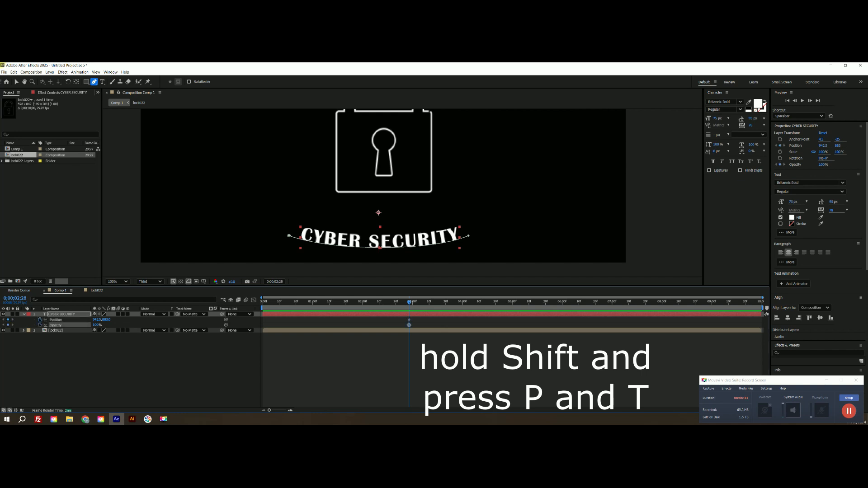
pyautogui.moveTo(406, 318); pyautogui.dragTo(459, 321)
pyautogui.click(458, 346)
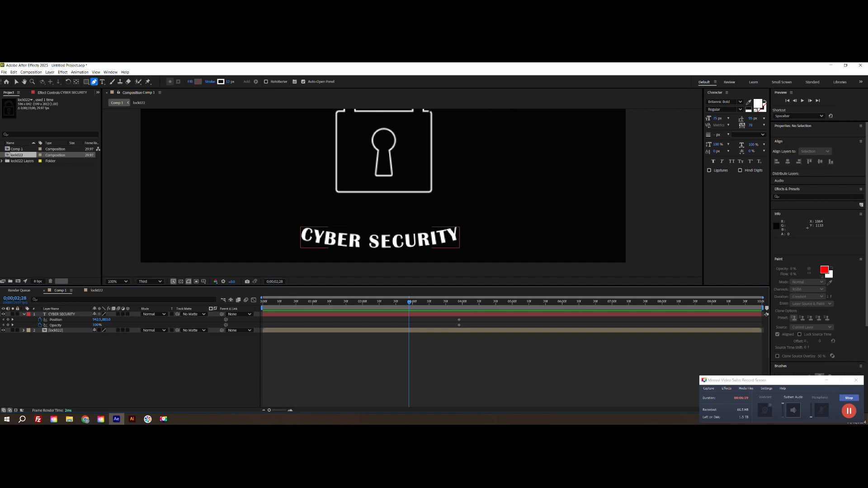
# - At 0;00;02;28, keyframe the text layer's Position to 942.5, 669 and its Opacity to 0%, and preview the animation
pyautogui.moveTo(96, 320)
pyautogui.mouseDown()
pyautogui.moveTo(113, 320)
pyautogui.moveTo(100, 320)
pyautogui.mouseUp()
pyautogui.hotkey('ctrl', 'z')
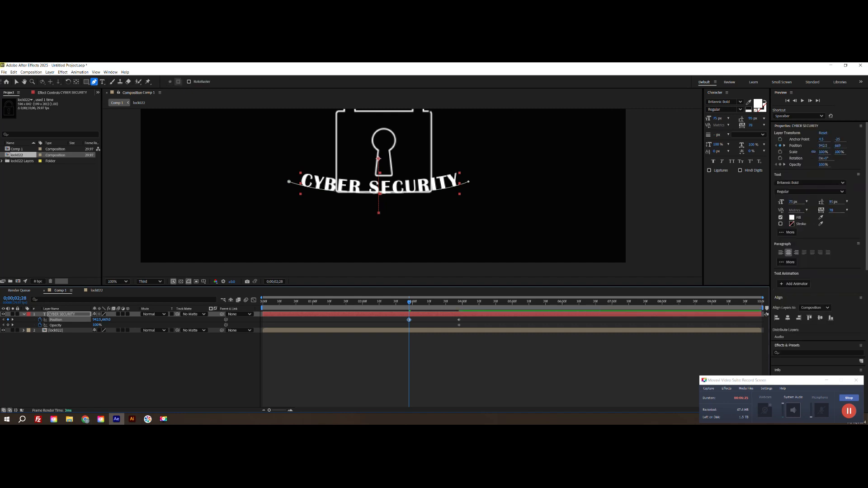
pyautogui.moveTo(97, 326); pyautogui.dragTo(51, 326)
pyautogui.press('space')
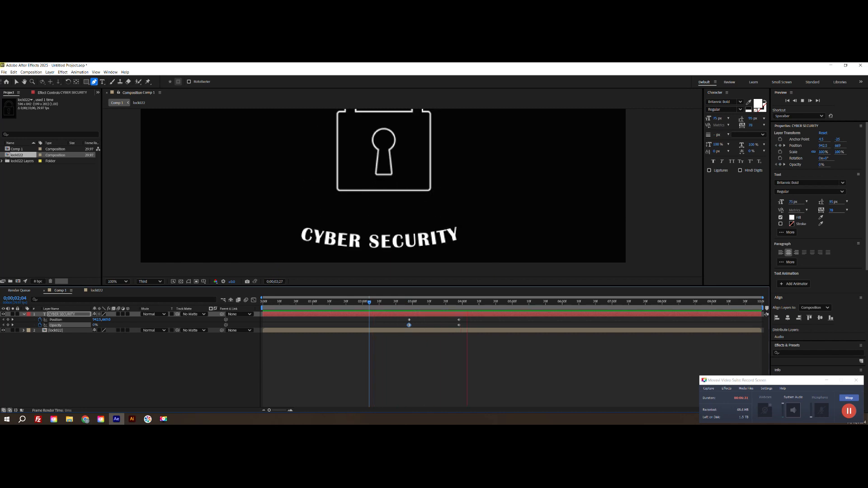
pyautogui.press('space')
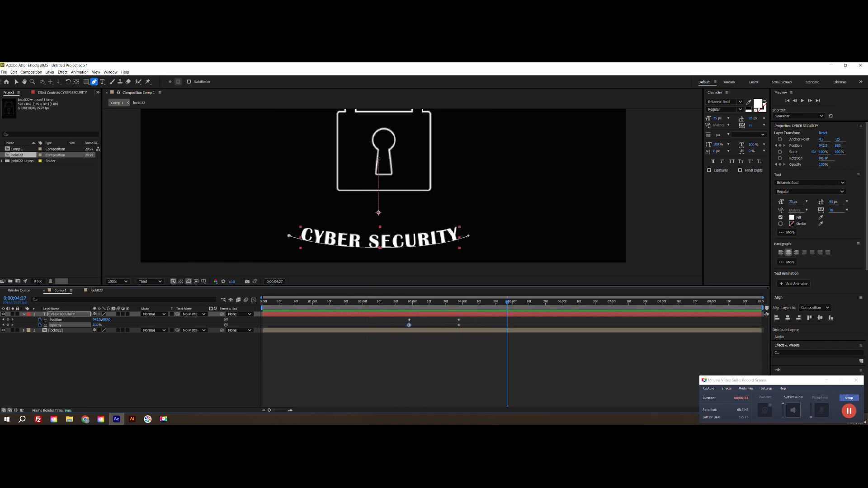
pyautogui.click(850, 411)
pyautogui.click(827, 381)
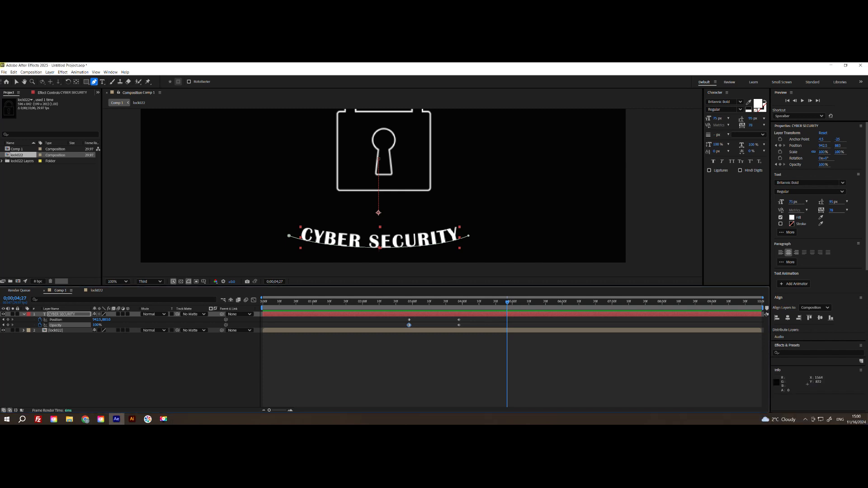
# - Apply Easy Ease to all four Position and Opacity keyframes of the CYBER SECURITY layer
pyautogui.moveTo(400, 318); pyautogui.dragTo(468, 328)
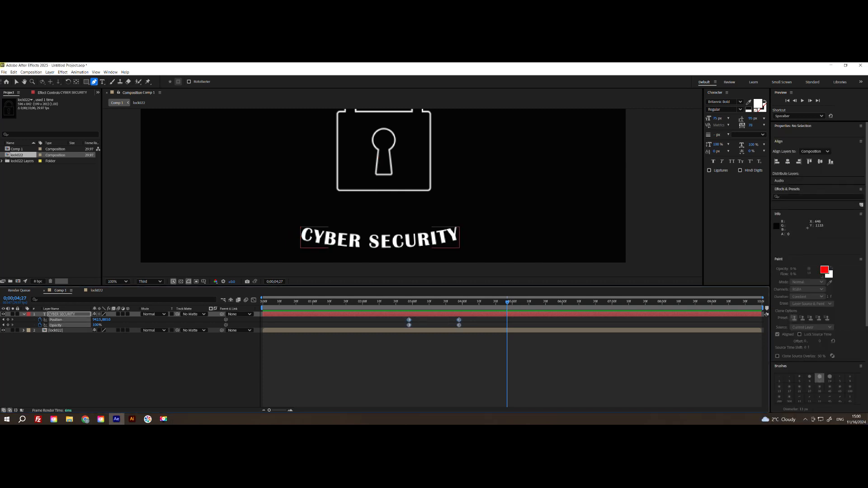
pyautogui.rightClick(409, 320)
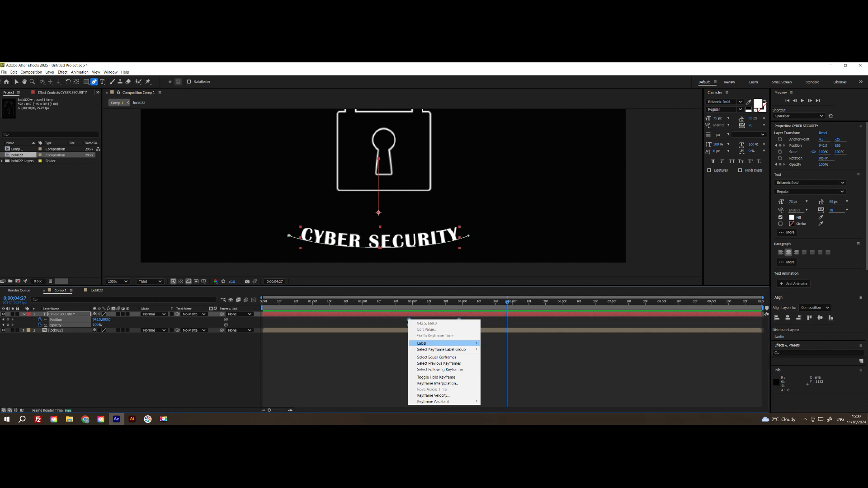
pyautogui.moveTo(433, 401)
pyautogui.click(498, 365)
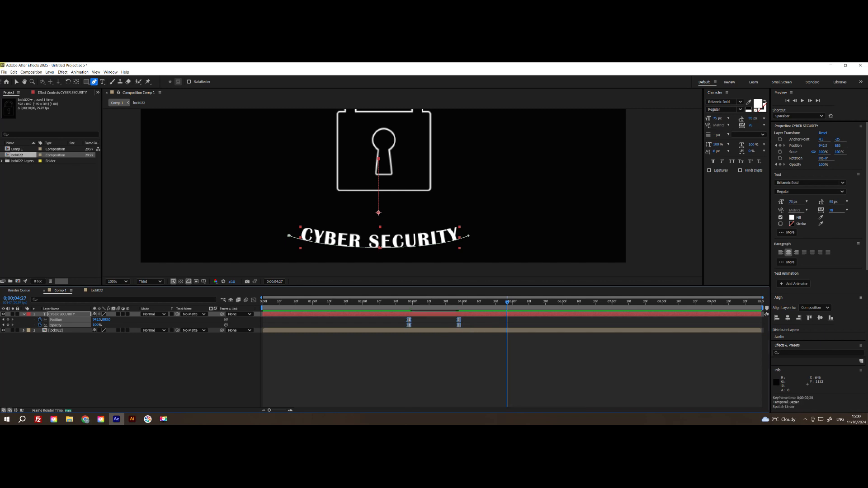
# - In the speed graph, try lengthening the ease out of the title's starting Position and Opacity keyframes, and preview the motion
pyautogui.click(253, 300)
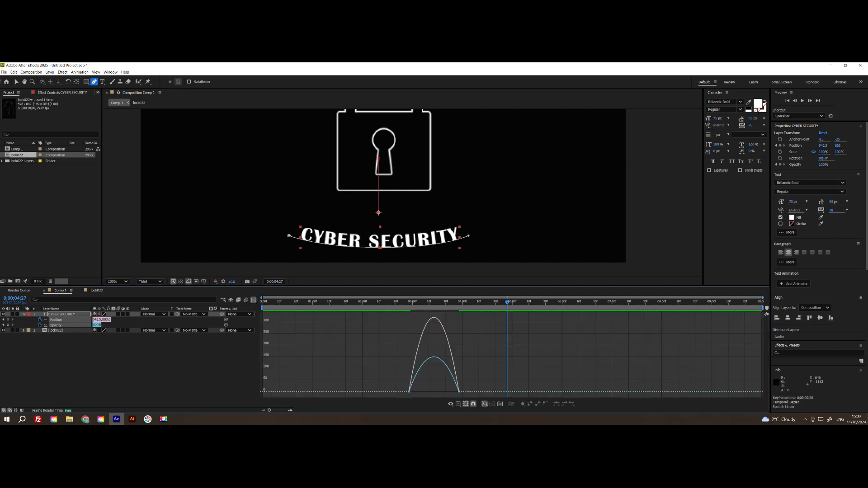
pyautogui.moveTo(402, 395); pyautogui.dragTo(434, 391)
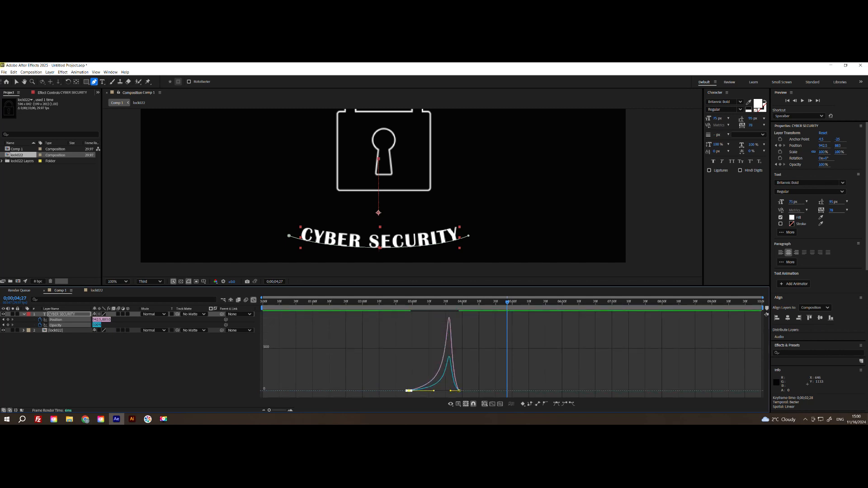
pyautogui.press('space')
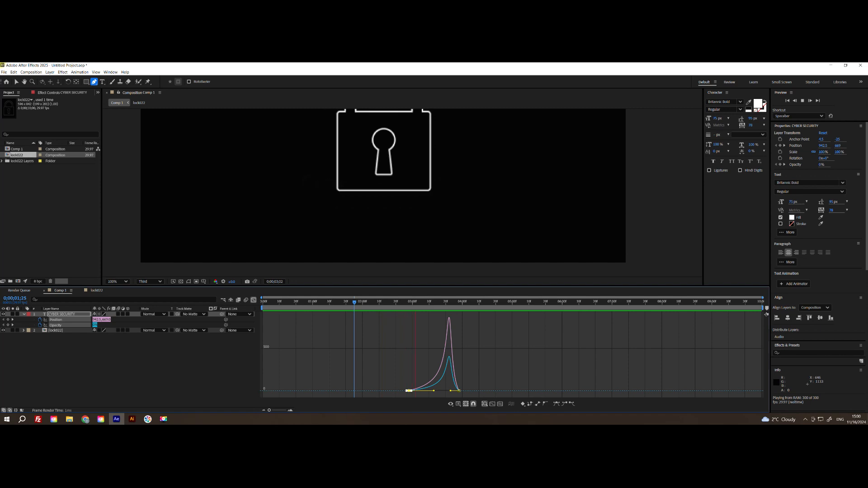
pyautogui.press('space')
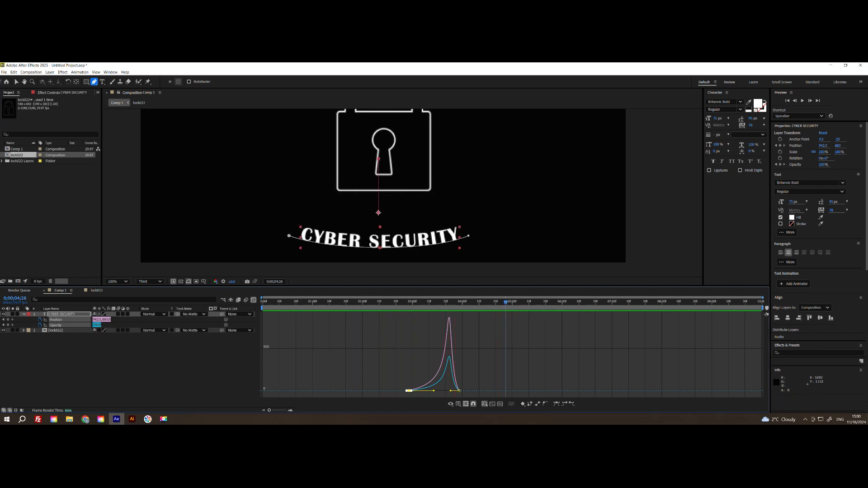
# - Undo the ease adjustments made to the starting Position and Opacity keyframes in the speed graph
pyautogui.moveTo(434, 391); pyautogui.dragTo(417, 393)
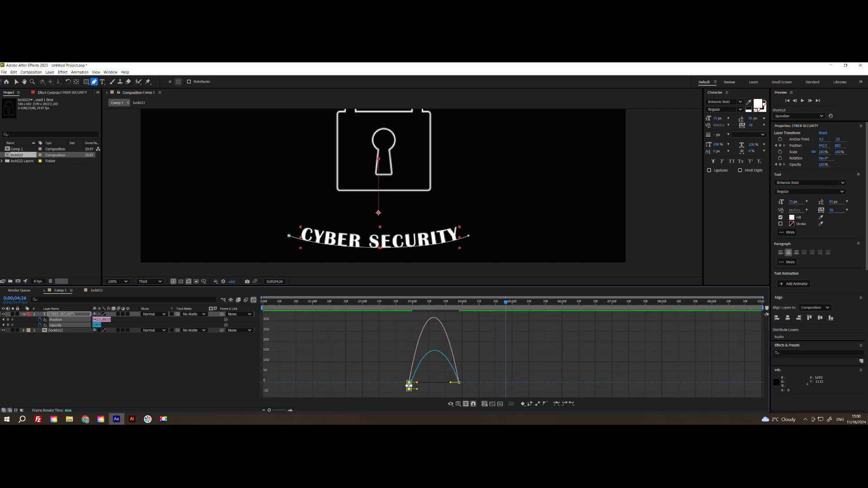
pyautogui.hotkey('ctrl', 'z')
pyautogui.moveTo(434, 390)
pyautogui.mouseDown()
pyautogui.moveTo(418, 392)
pyautogui.moveTo(436, 390)
pyautogui.mouseUp()
pyautogui.hotkey('ctrl', 'z')
# - Lengthen the ease into the ending Position and Opacity keyframes so the title starts fast and settles slowly, and preview it
pyautogui.click(458, 389)
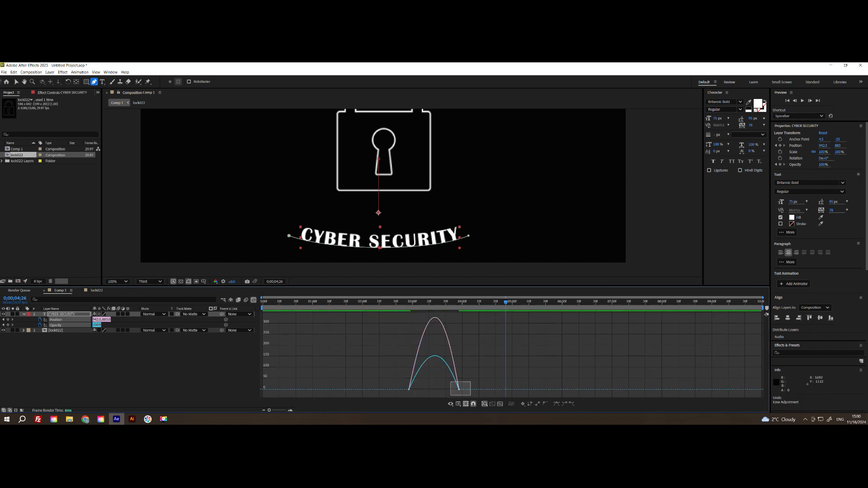
pyautogui.moveTo(452, 389); pyautogui.dragTo(434, 390)
pyautogui.press('space')
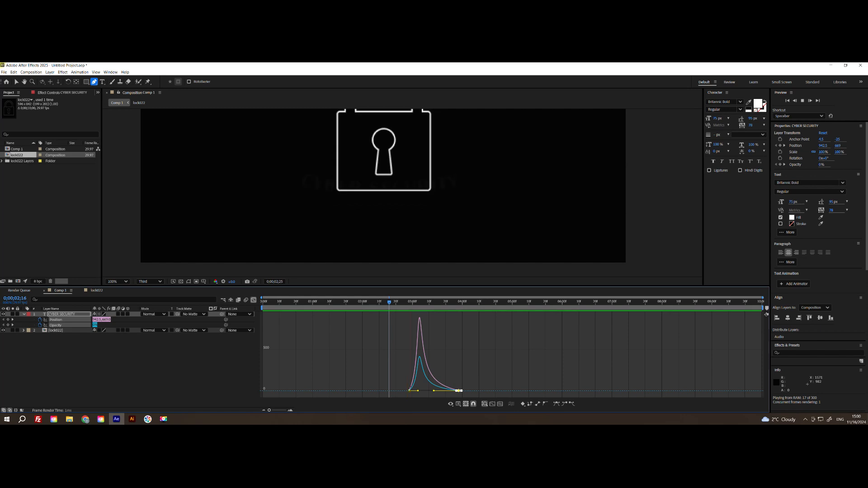
pyautogui.press('space')
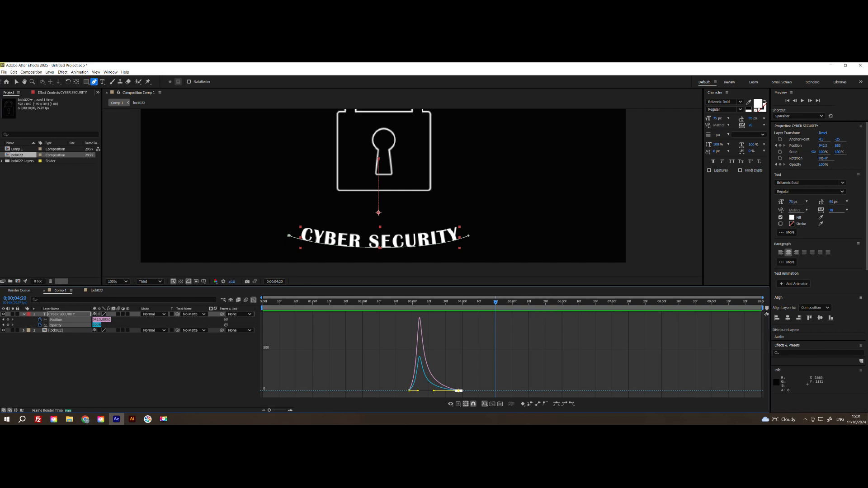
# - Return Comp 1's timeline from the speed graph to the layer bars and move the playhead back towards the start
pyautogui.scroll(-2, 276, 222)
pyautogui.moveTo(330, 191); pyautogui.dragTo(363, 215)
pyautogui.click(97, 291)
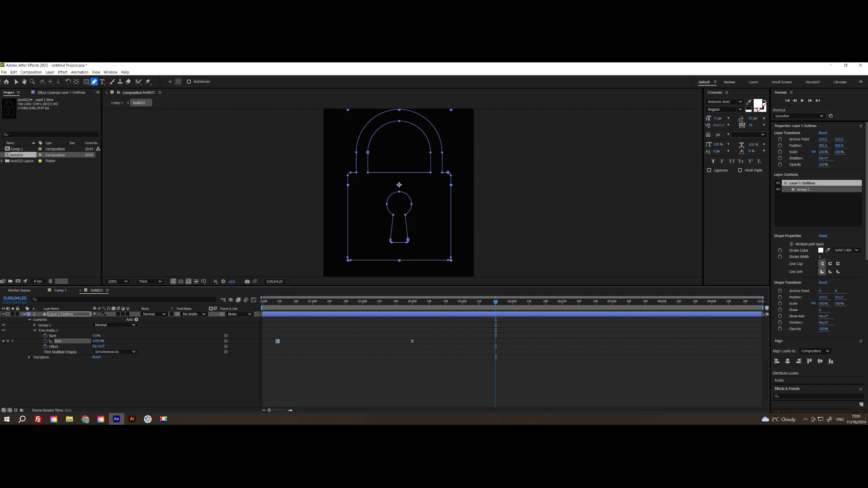
pyautogui.click(60, 291)
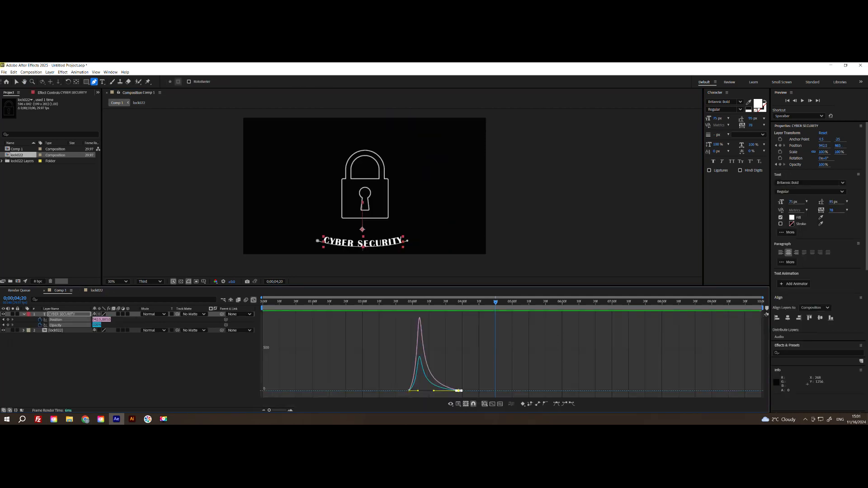
pyautogui.hotkey('shift', 'F3')
pyautogui.moveTo(495, 302); pyautogui.dragTo(278, 302)
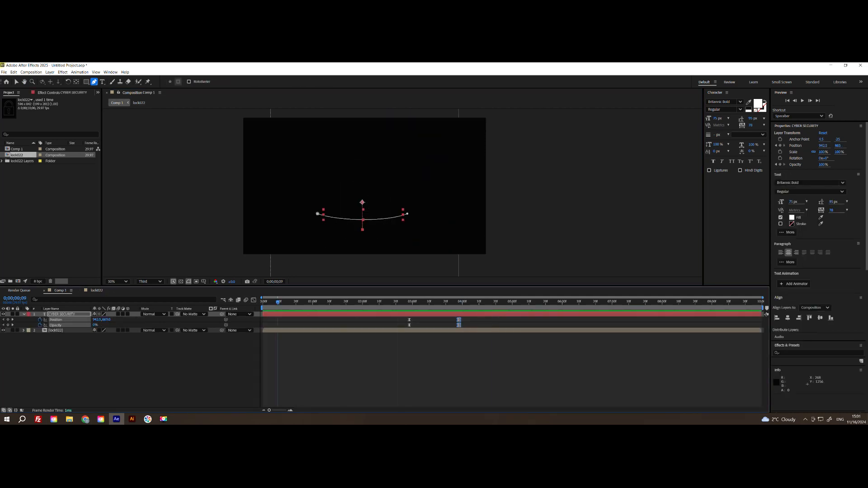
# - Undo the stray mask point, switch to the Selection tool, deselect all layers and preview the animation from the start
pyautogui.click(553, 243)
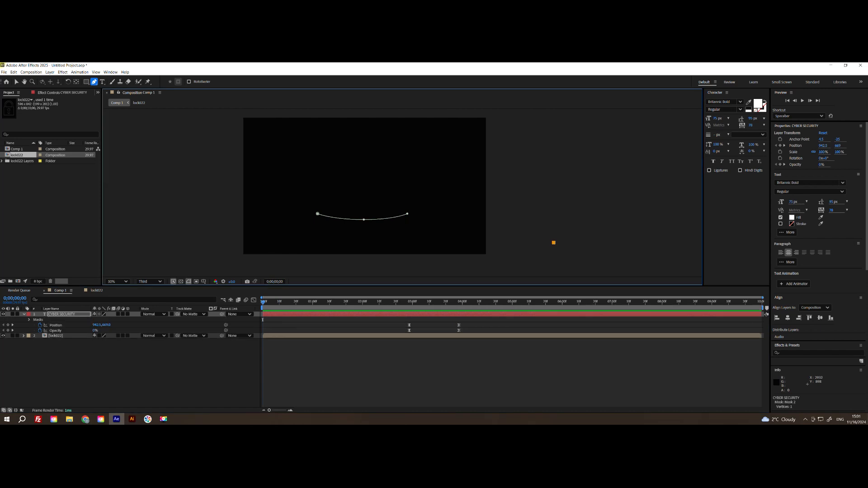
pyautogui.hotkey('ctrl', 'z')
pyautogui.click(16, 82)
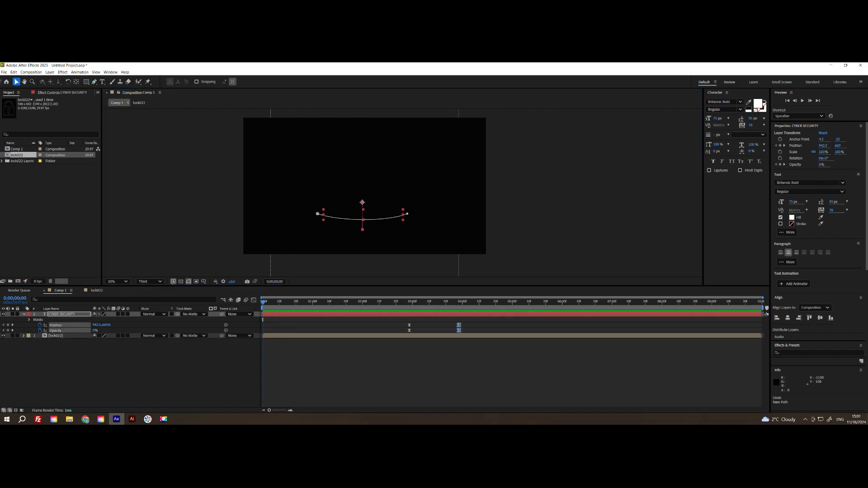
pyautogui.click(566, 217)
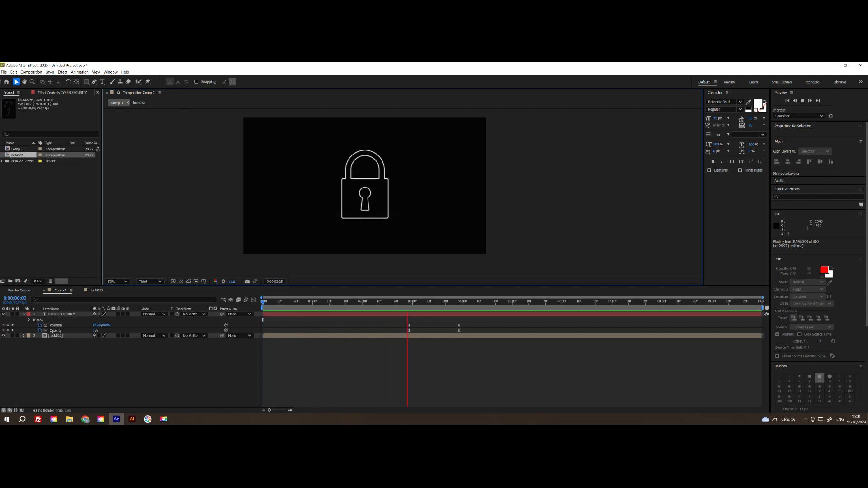
pyautogui.press('space')
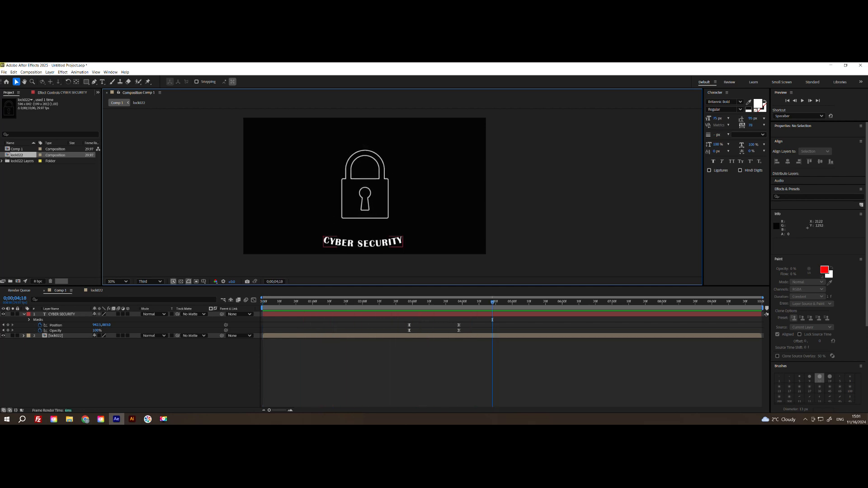
pyautogui.press('space')
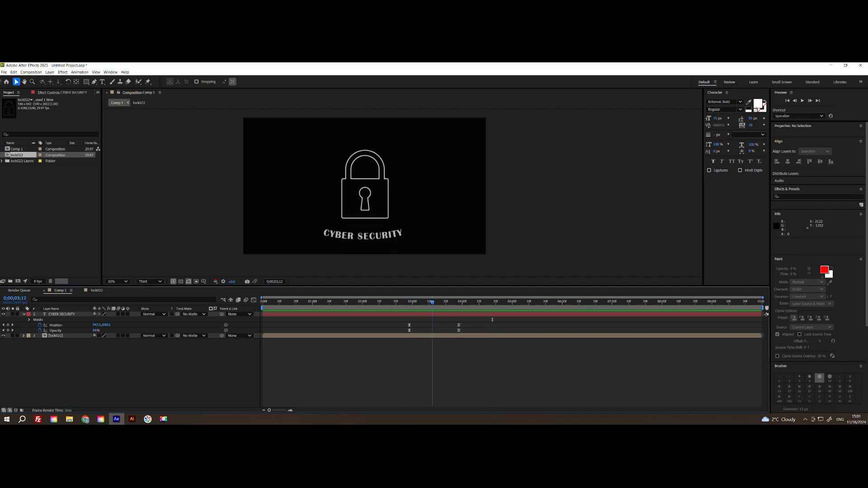
# - At 0;00;03;18, add an intermediate Position keyframe that places the CYBER SECURITY text lower, and preview the animation
pyautogui.press('pagedown')
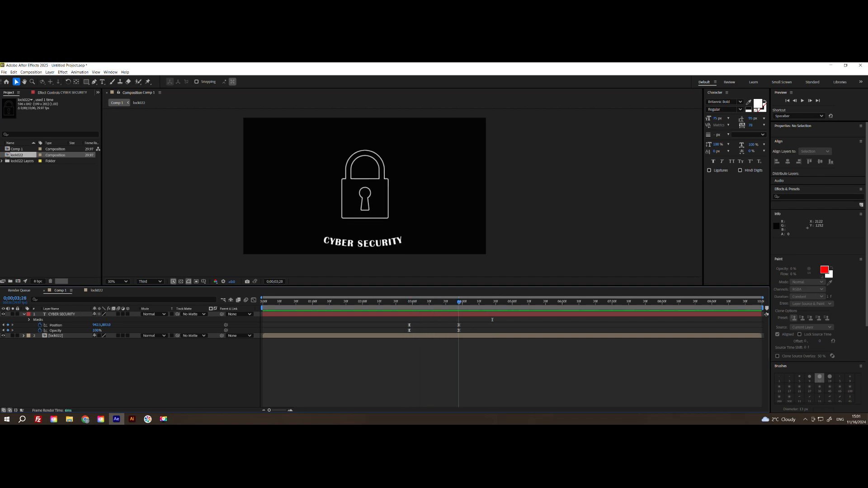
pyautogui.press('pageup')
pyautogui.press('pageup')
pyautogui.press('pageup')
pyautogui.press('pageup')
pyautogui.press('pageup')
pyautogui.press('pageup')
pyautogui.press('pageup')
pyautogui.press('pageup')
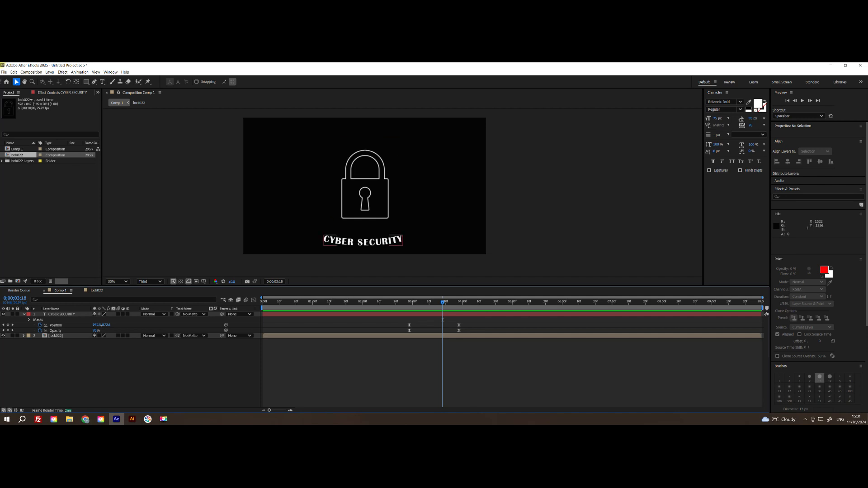
pyautogui.moveTo(106, 325); pyautogui.dragTo(122, 325)
pyautogui.press('space')
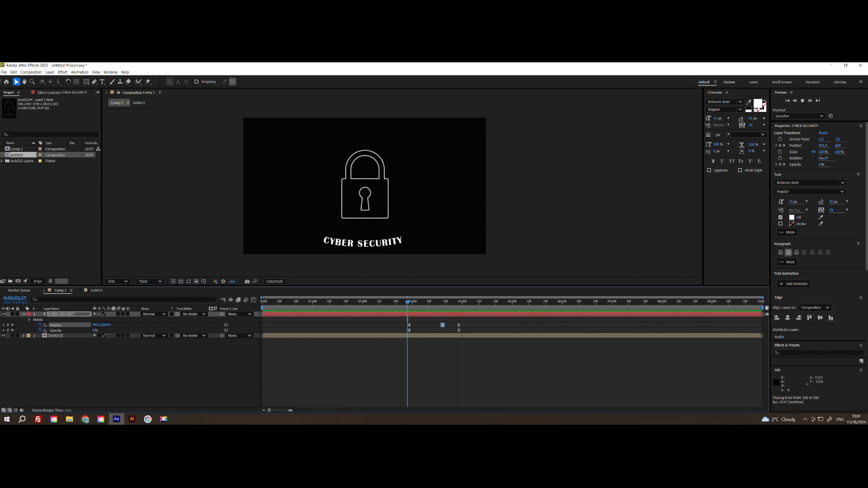
pyautogui.press('space')
# - With all three Position keyframes selected, move the title up closer to the padlock, ending at about 956.5, 801, and preview the animation
pyautogui.moveTo(362, 245); pyautogui.dragTo(365, 220)
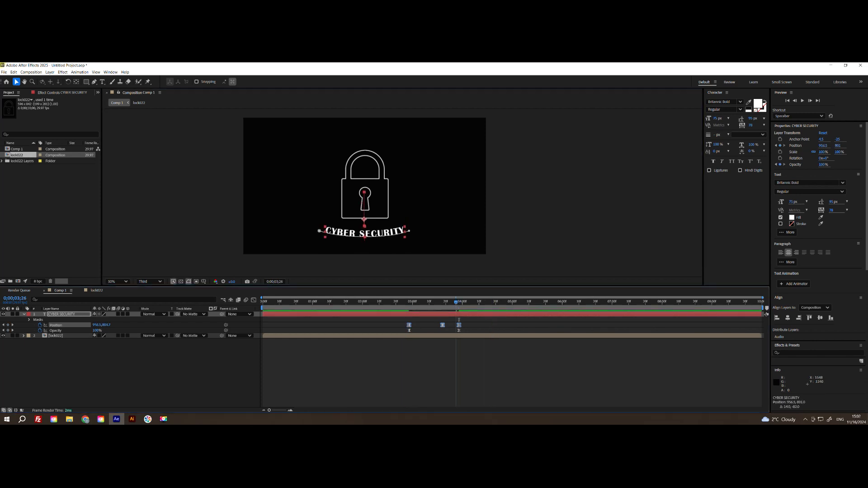
pyautogui.click(382, 301)
pyautogui.press('space')
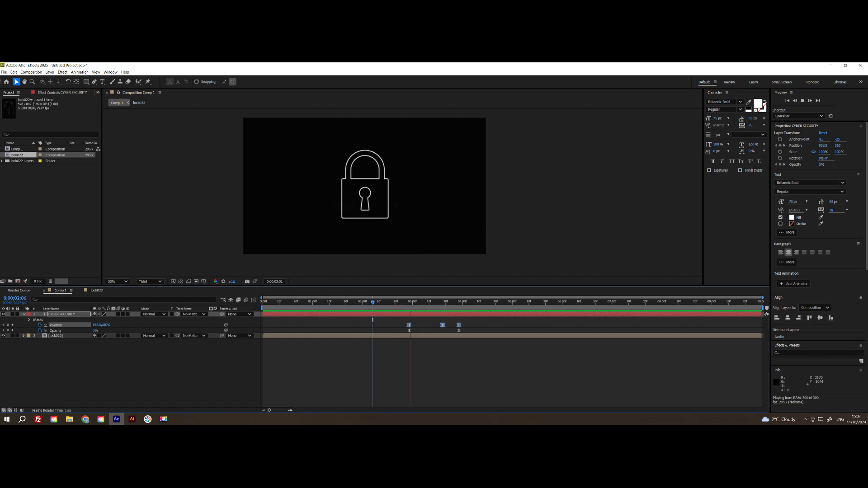
pyautogui.press('space')
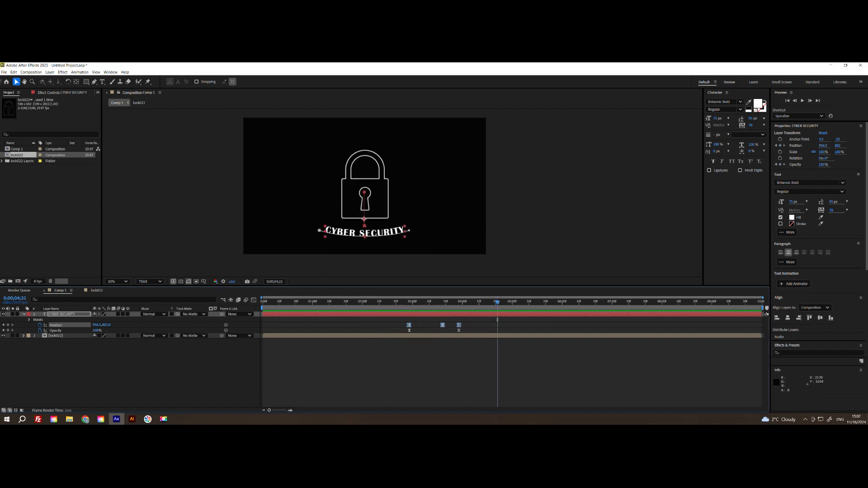